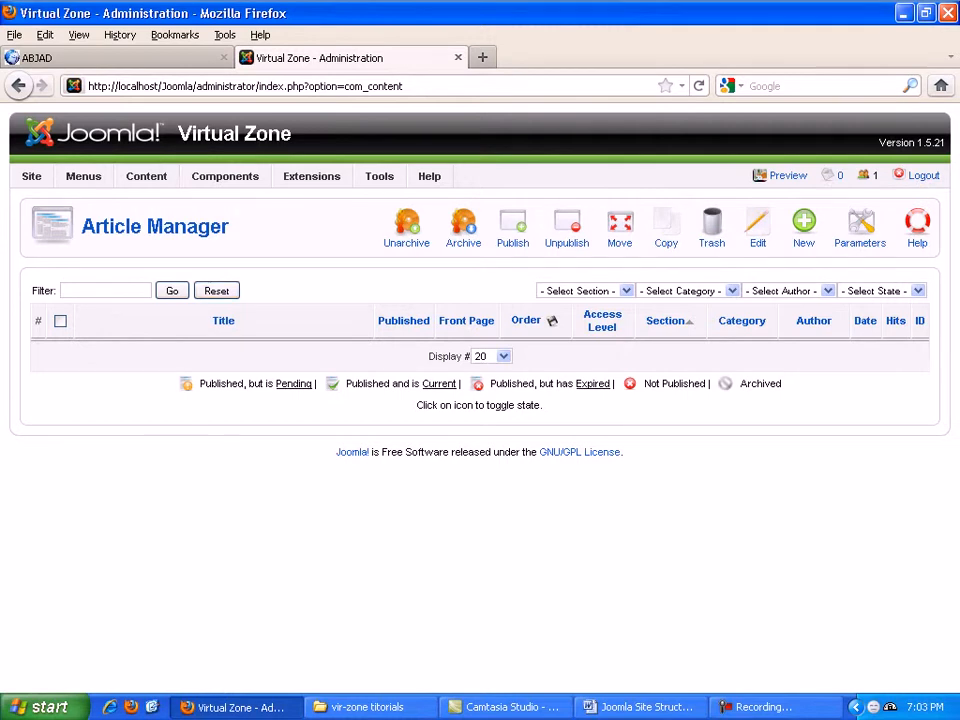
Step: Create a new article from the Article Manager and assign it to the Home section
mouse_move(146, 178)
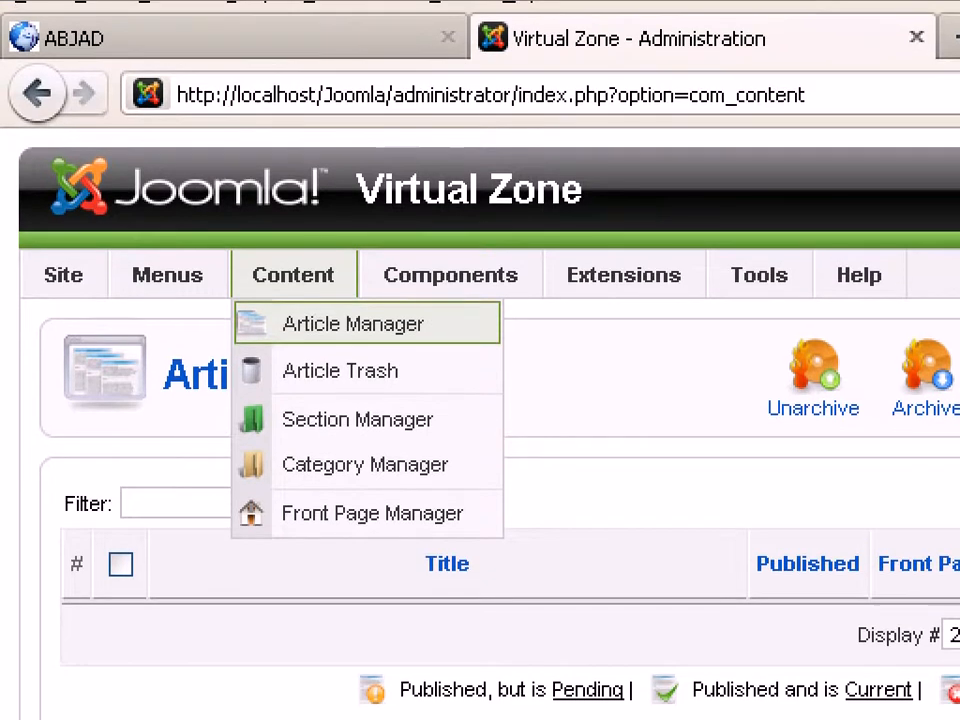
click(383, 324)
mouse_move(413, 303)
mouse_down()
mouse_move(358, 349)
mouse_move(296, 340)
mouse_move(298, 308)
mouse_up()
mouse_move(338, 250)
mouse_down()
mouse_move(352, 272)
mouse_move(254, 282)
mouse_move(317, 242)
mouse_up()
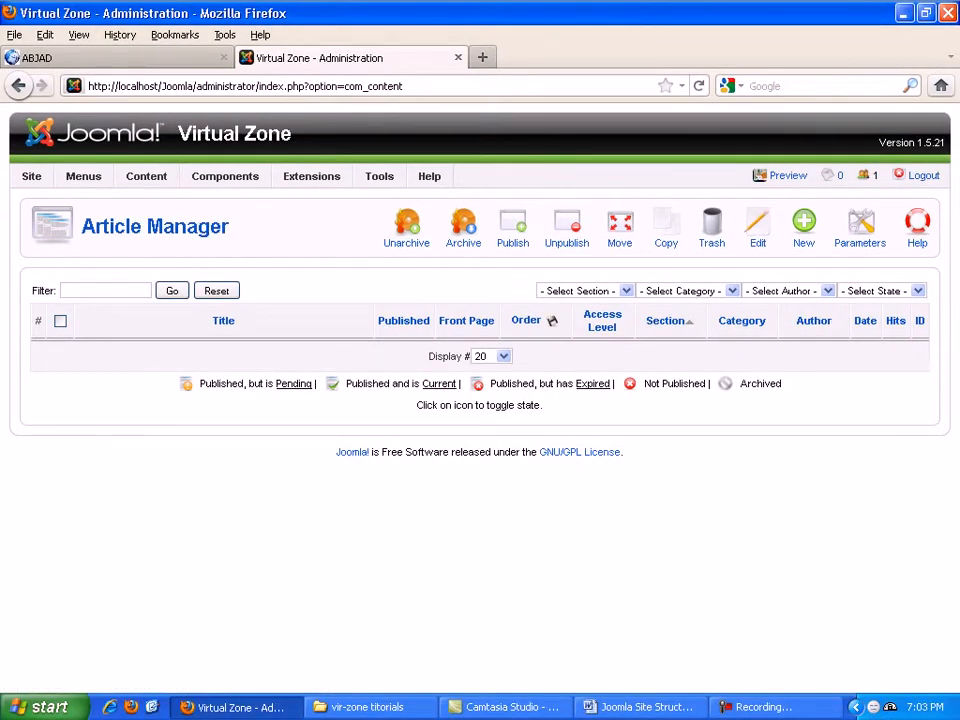
click(804, 229)
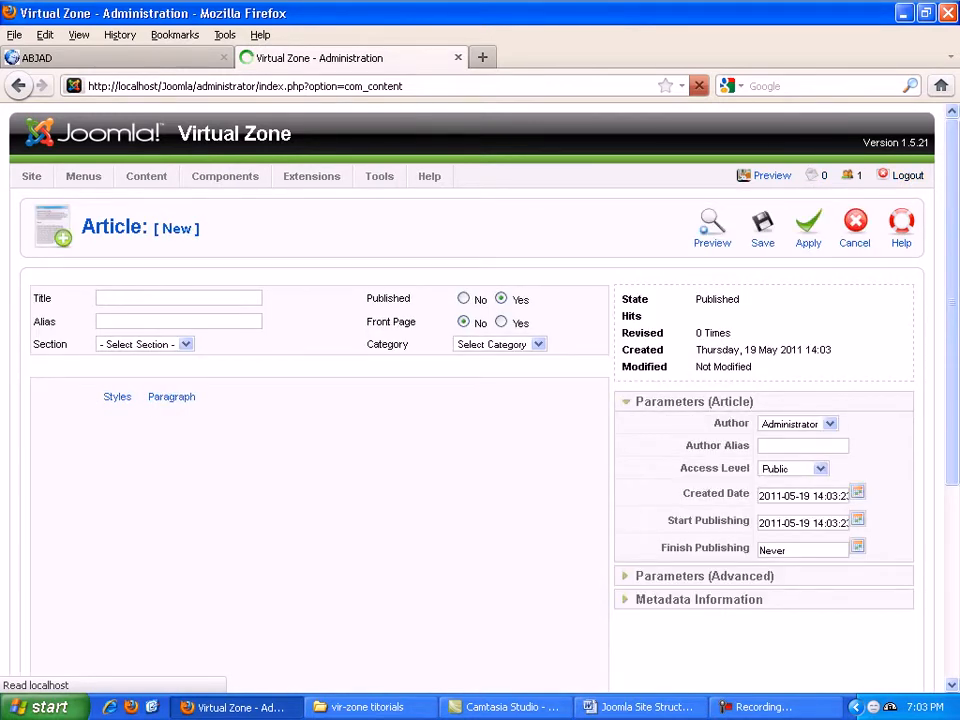
click(186, 344)
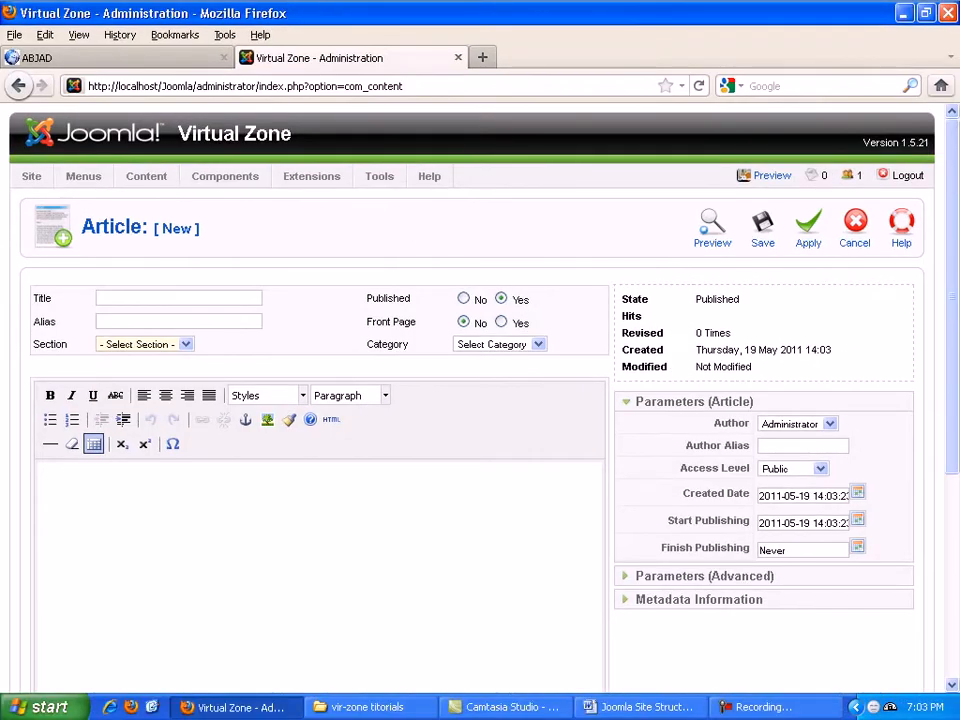
click(186, 344)
click(112, 383)
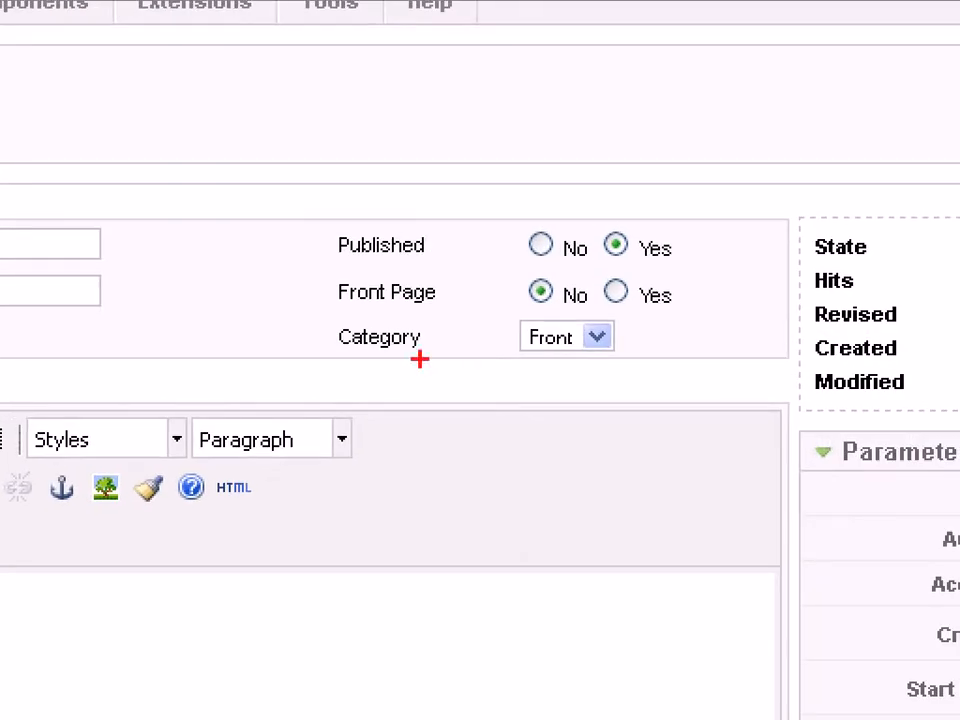
Step: Choose Front as the category of the new Home article
drag(348, 359, 617, 358)
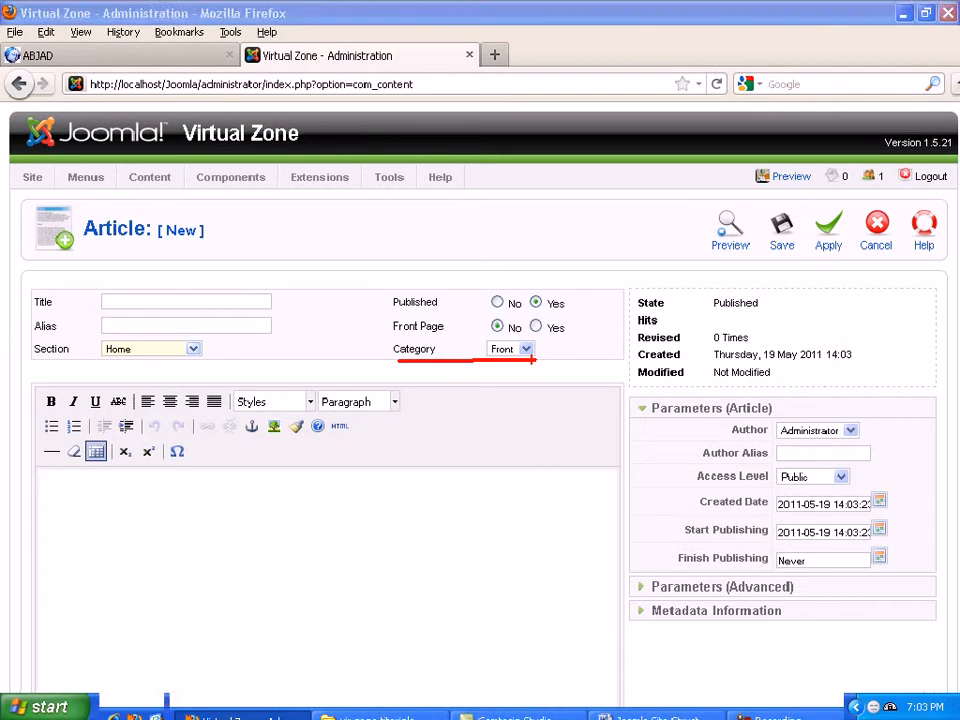
key(Escape)
click(513, 344)
click(499, 359)
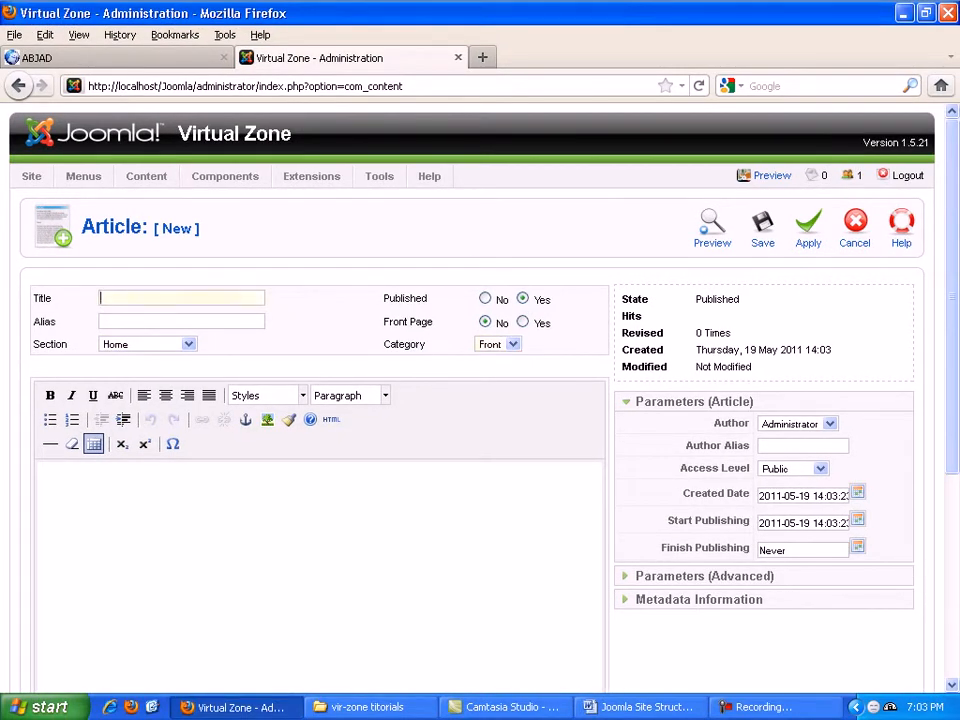
Step: Enter Welcome as both the title and the alias of the article
text(Welcome)
key(ctrl+a)
key(ctrl+c)
key(Tab)
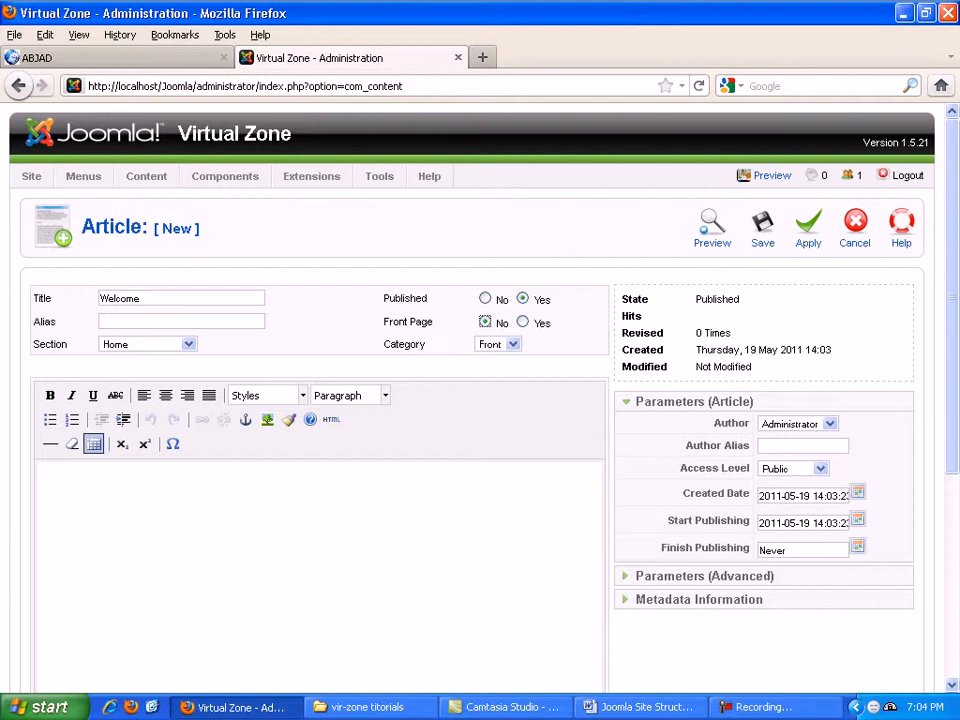
key(ctrl+v)
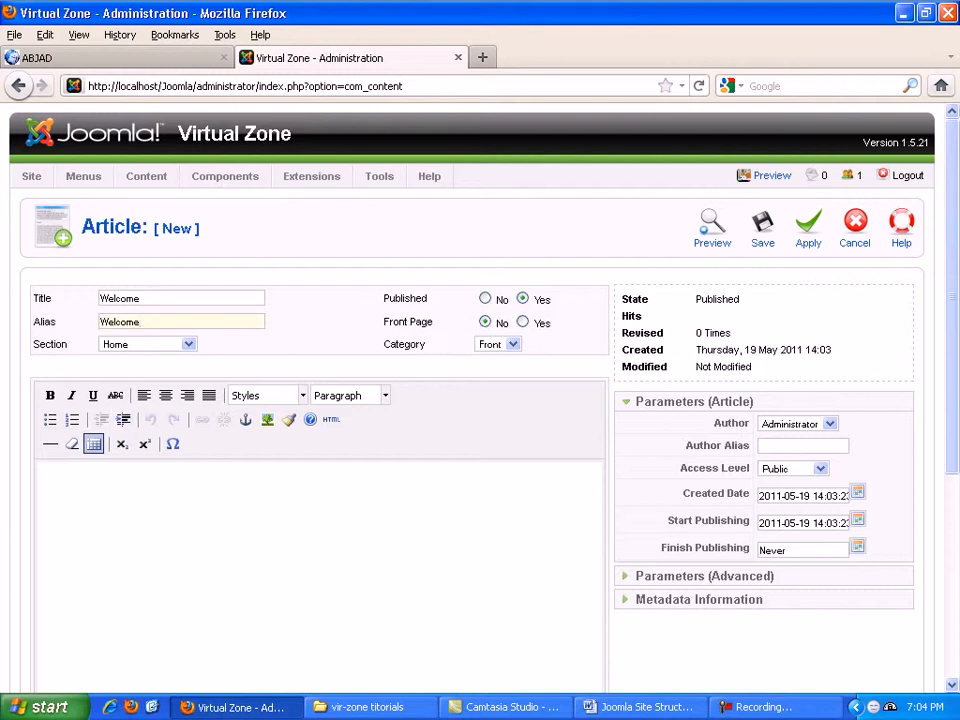
Step: Write the article body as two paragraphs: "Welcome to our website." and "Find here All types of computer drivers."
text(Welcome to oue website)
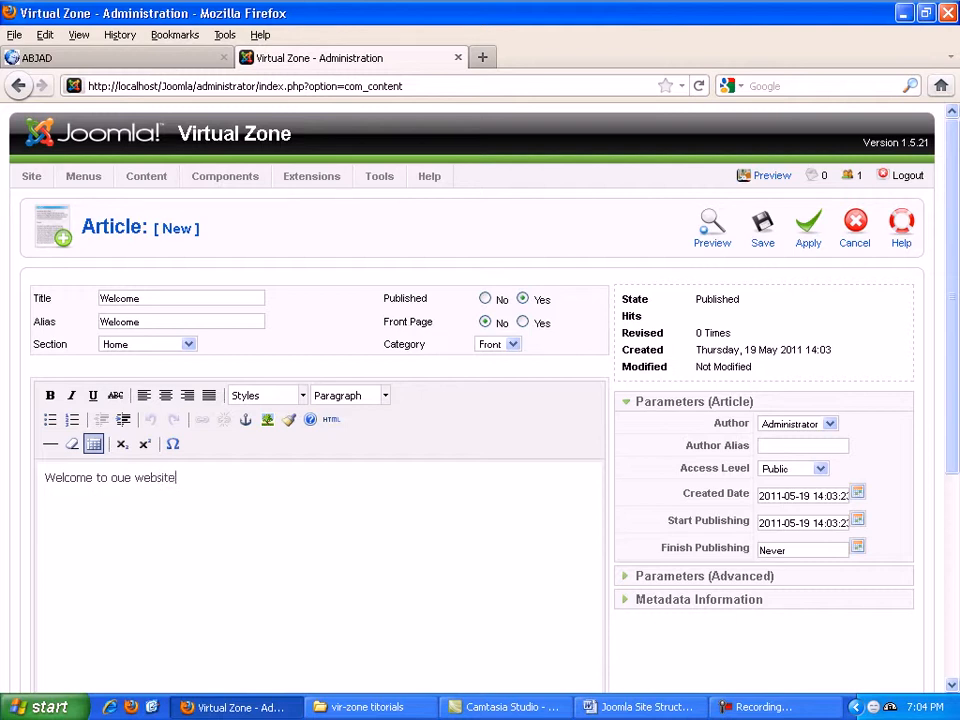
text(. Find here All types of )
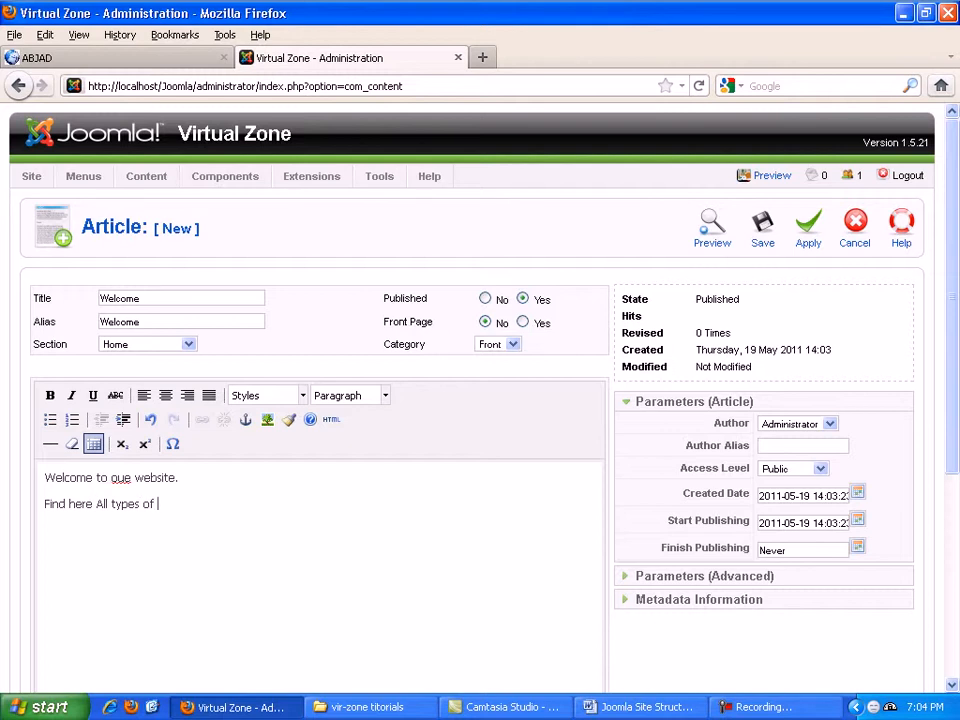
text(computer drivers.)
click(132, 478)
key(BackSpace)
text(r)
text(r)
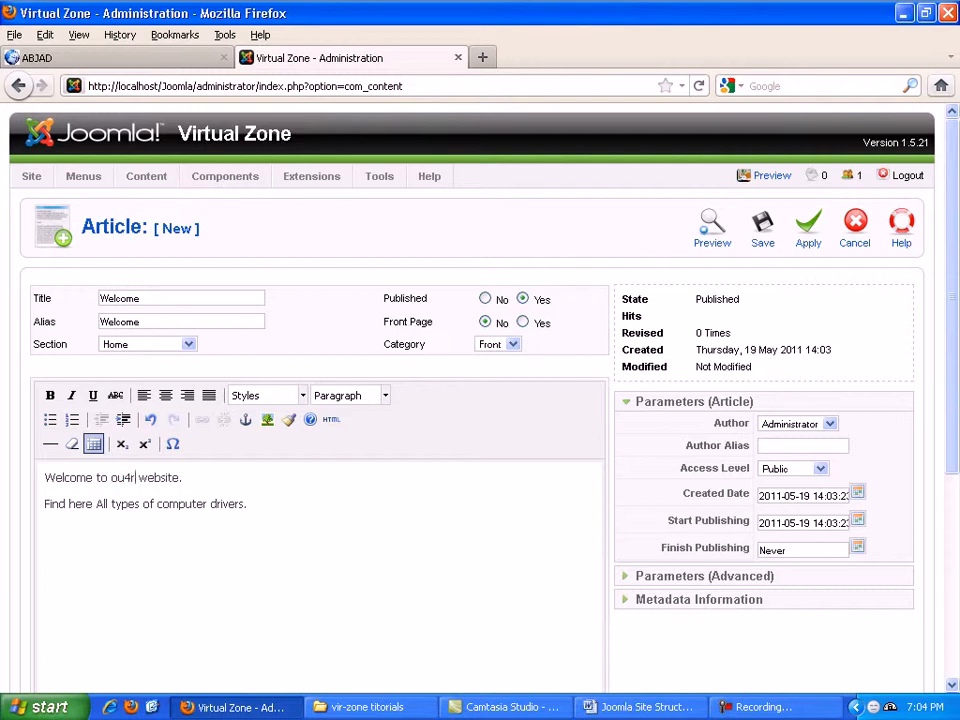
key(BackSpace)
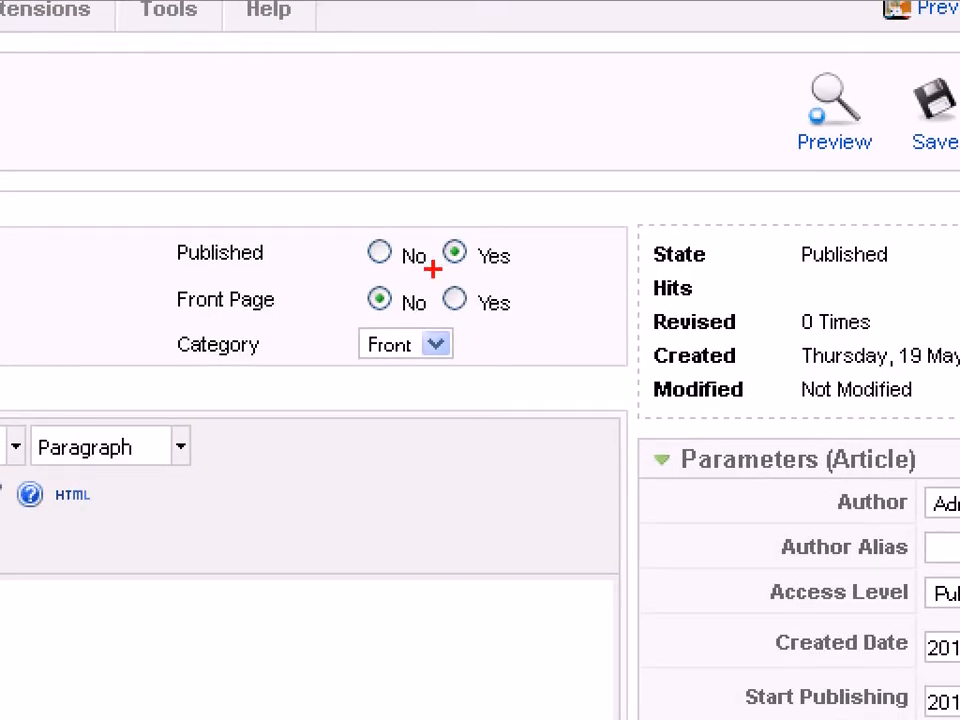
Step: Set the Welcome article to show on the Front Page and save it
mouse_move(456, 268)
mouse_down()
mouse_move(514, 280)
mouse_move(432, 318)
mouse_move(474, 275)
mouse_up()
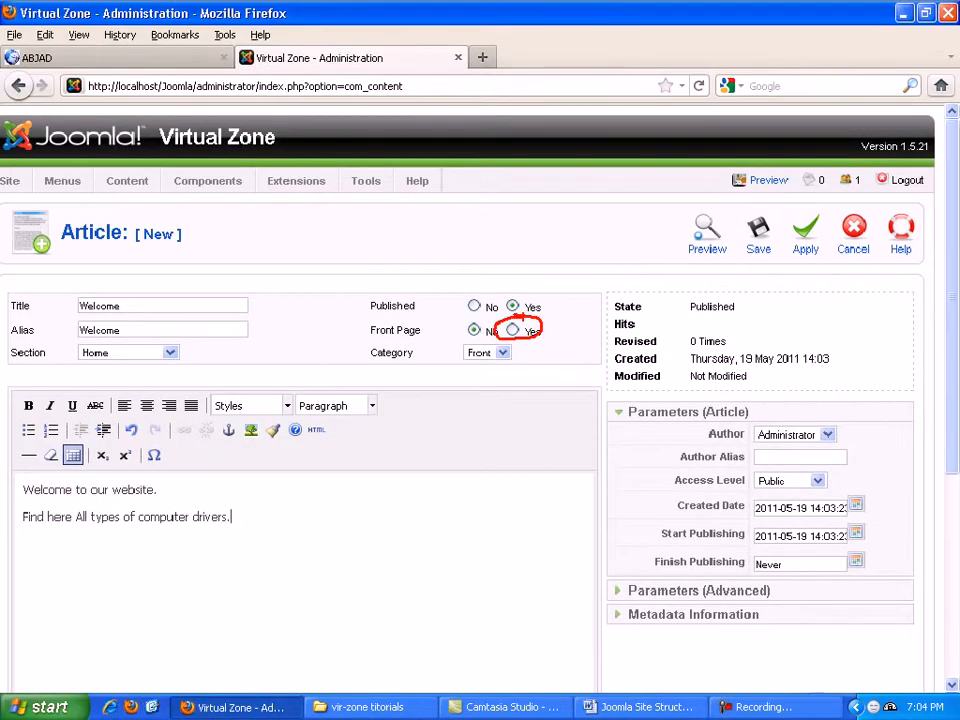
click(522, 321)
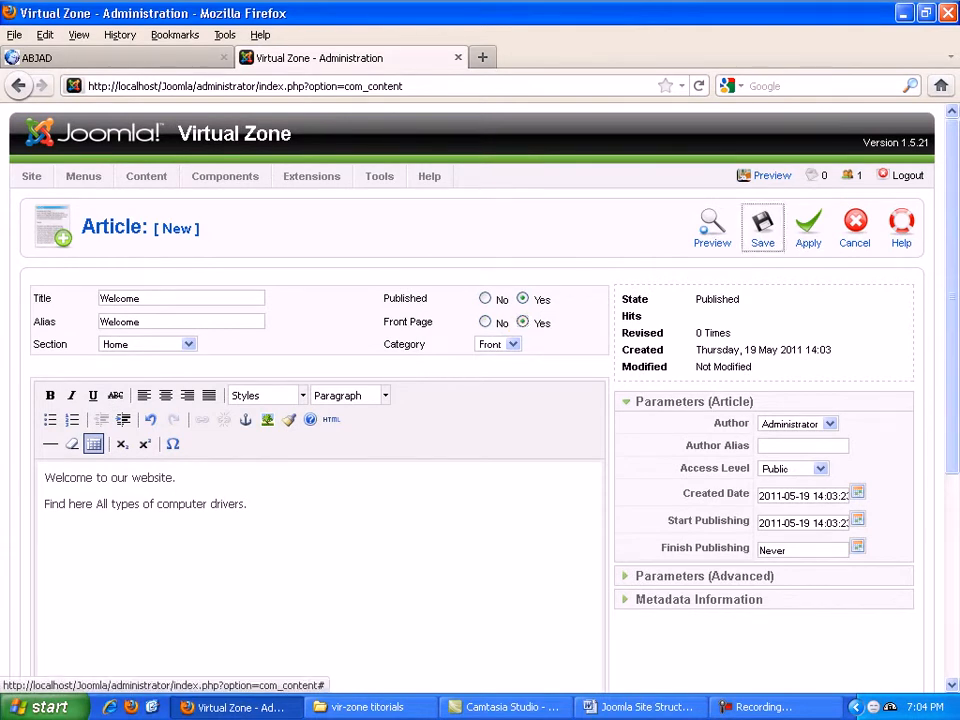
click(762, 228)
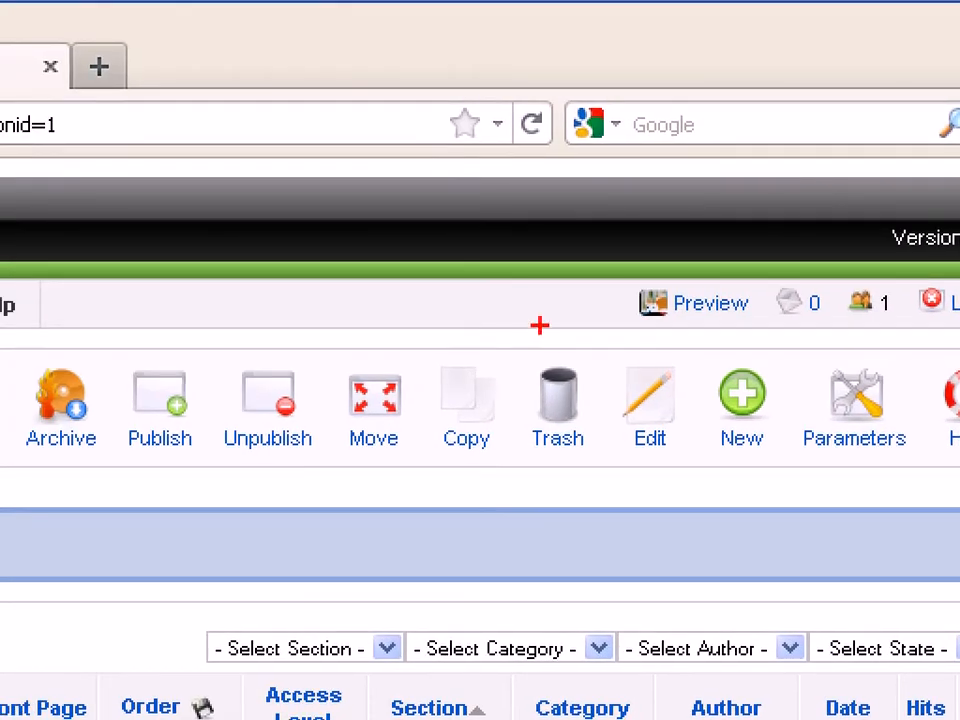
Step: Preview the site and check the Welcome article on its front page
mouse_move(714, 266)
mouse_down()
mouse_move(722, 320)
mouse_move(606, 318)
mouse_move(705, 268)
mouse_move(727, 271)
mouse_up()
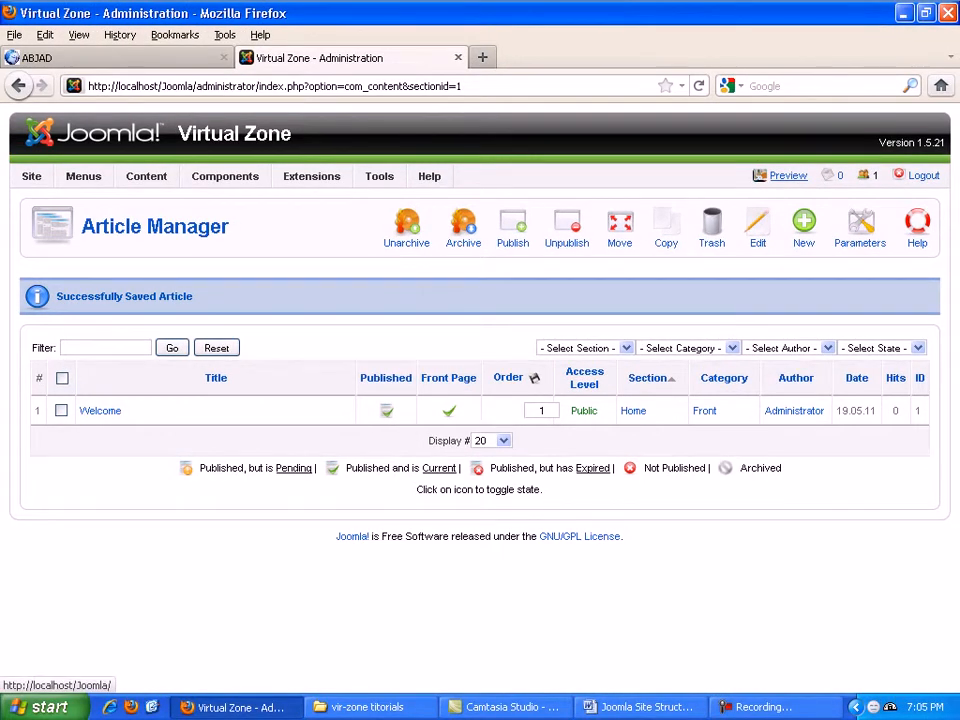
click(786, 175)
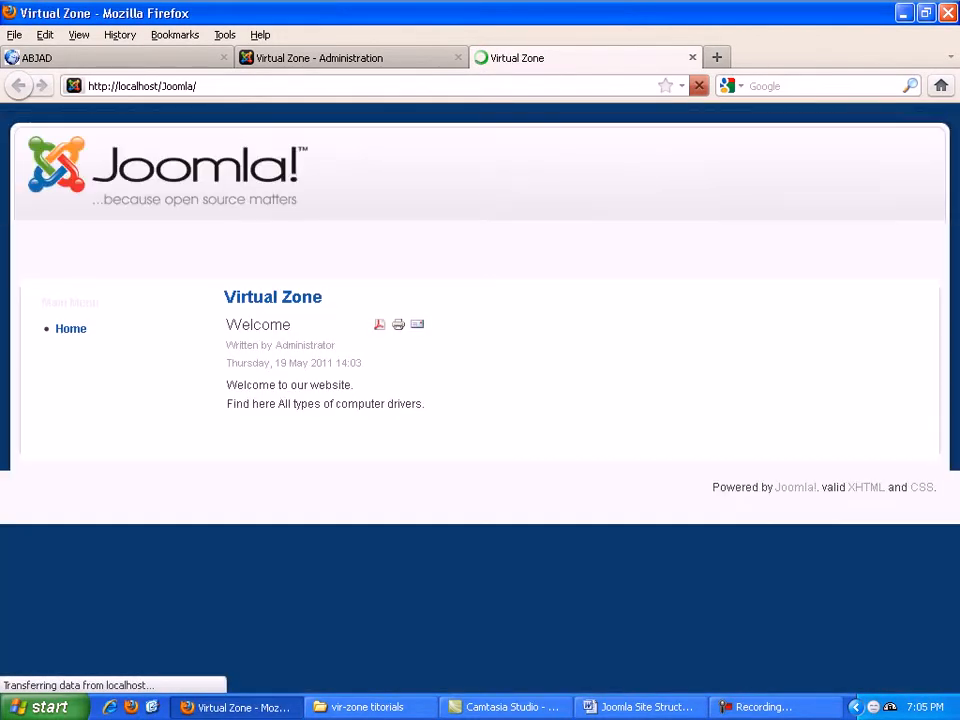
drag(222, 290, 426, 404)
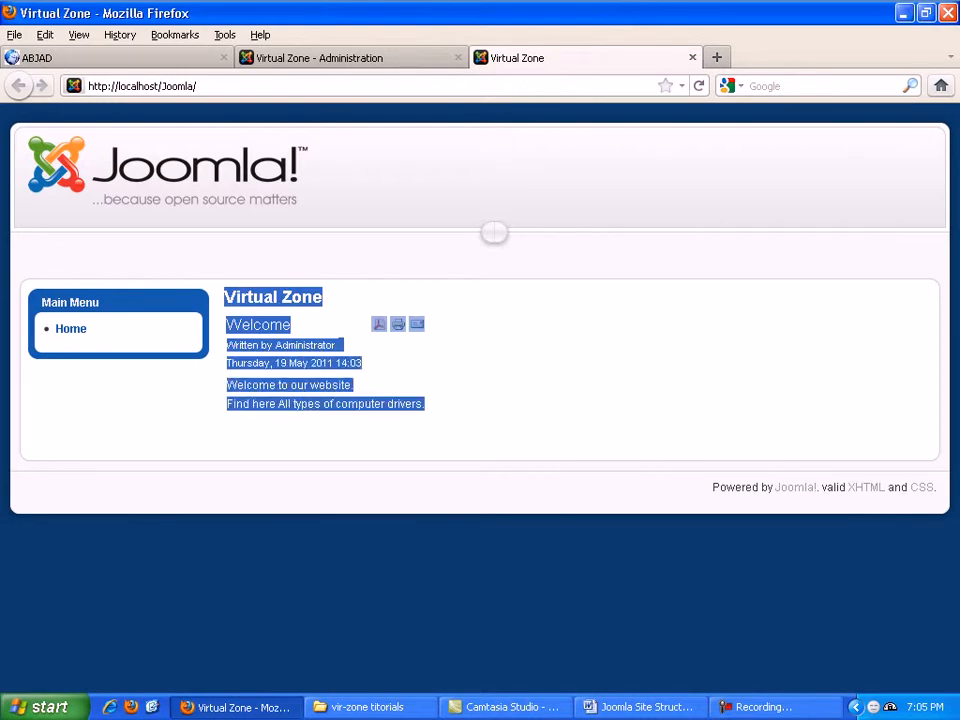
click(452, 410)
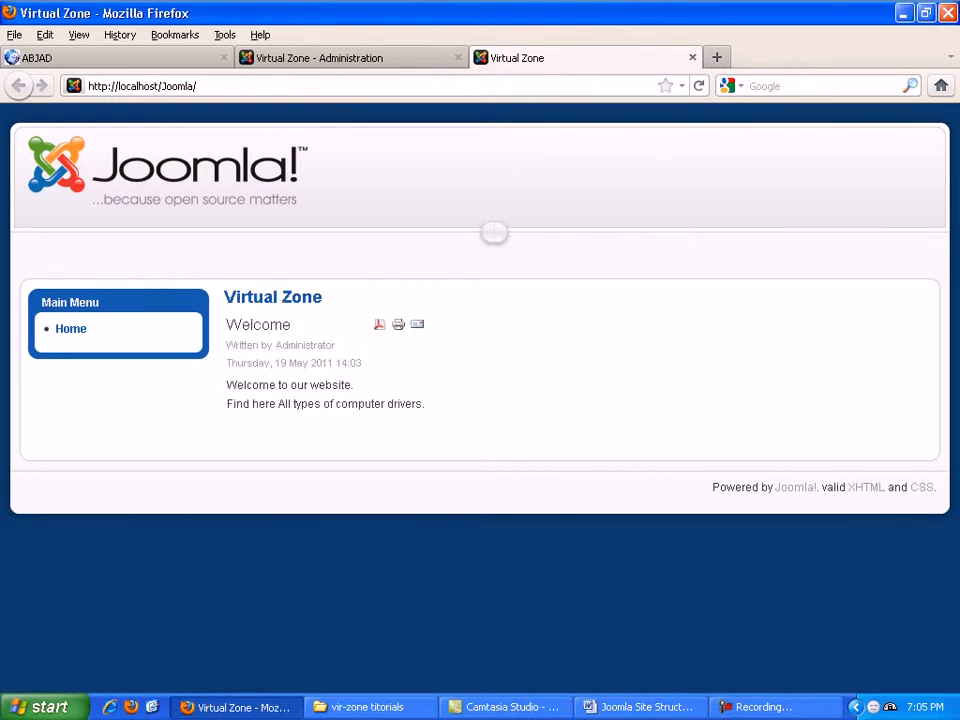
Step: Return to the administration page and create a new article in the Dell section with the Audio category
click(310, 57)
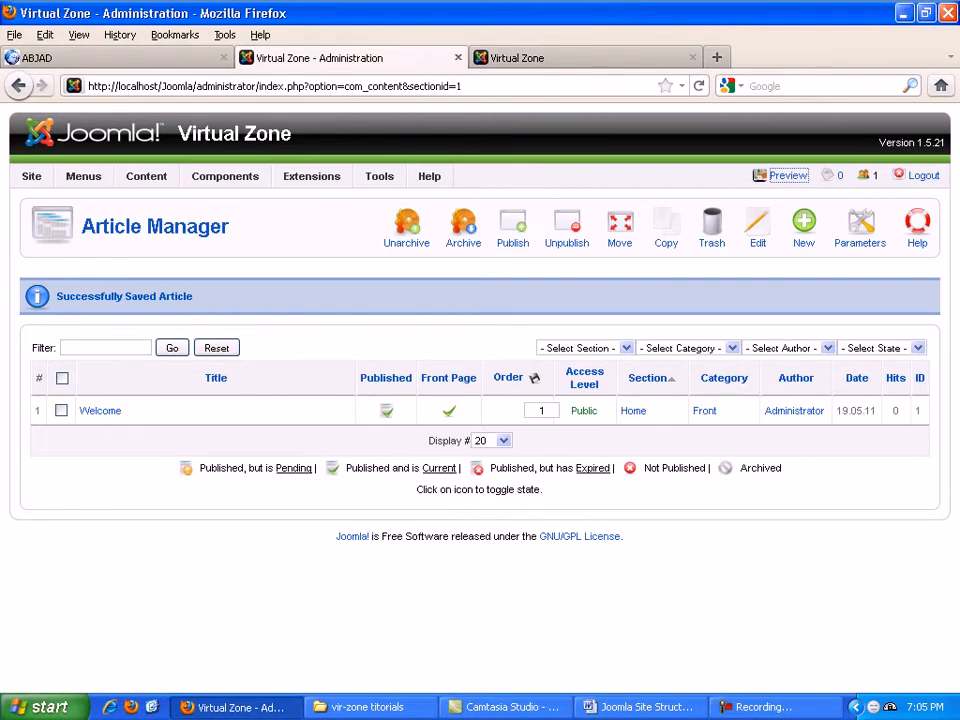
click(804, 229)
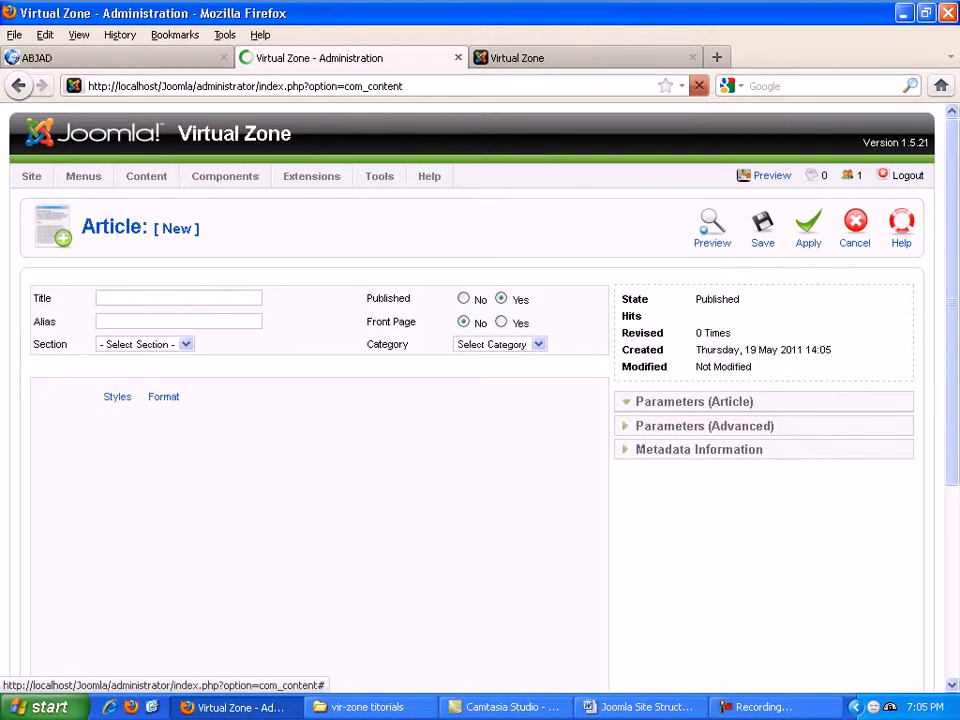
click(145, 344)
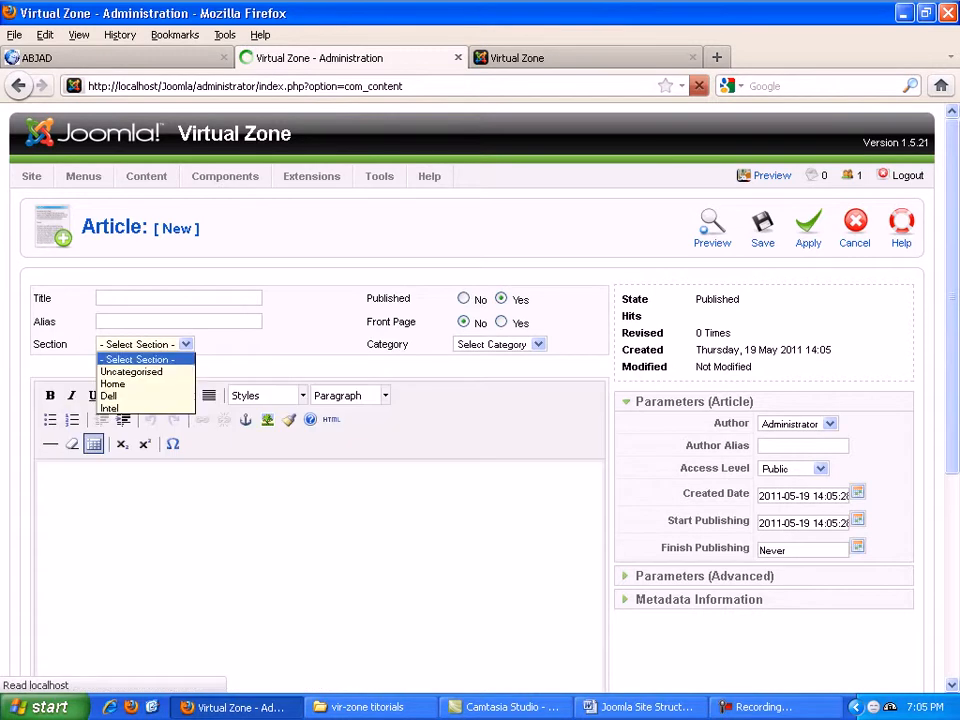
click(120, 396)
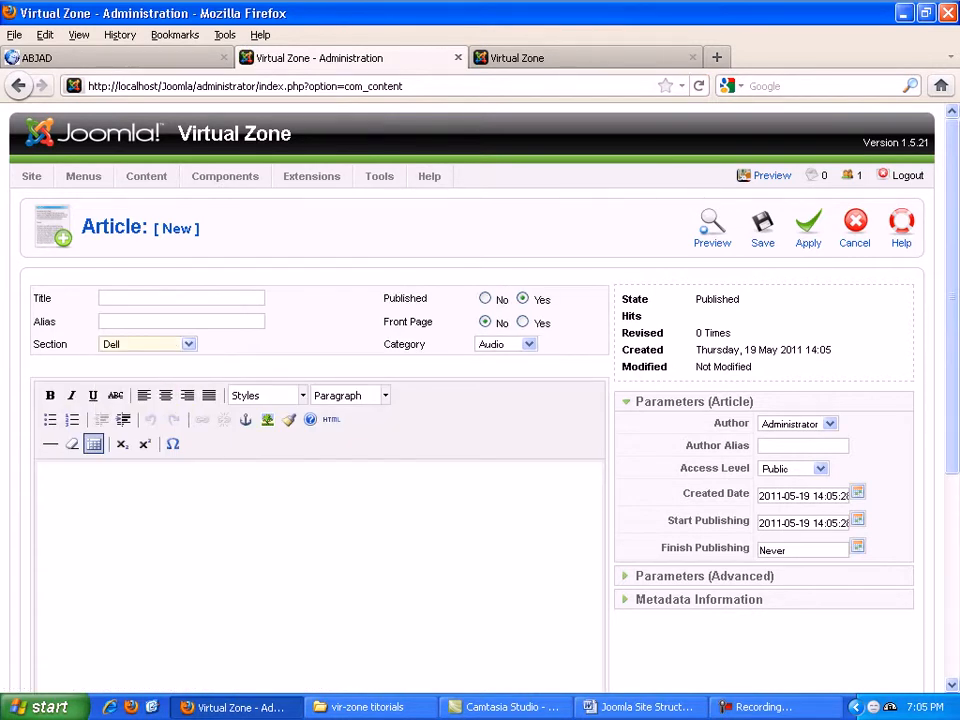
click(520, 344)
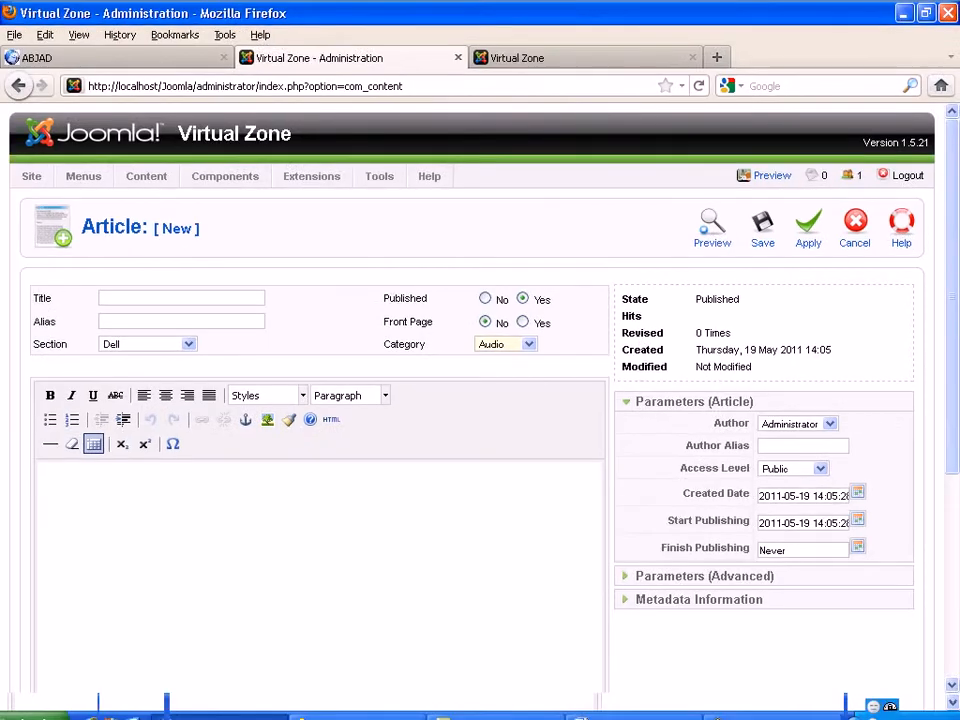
key(Escape)
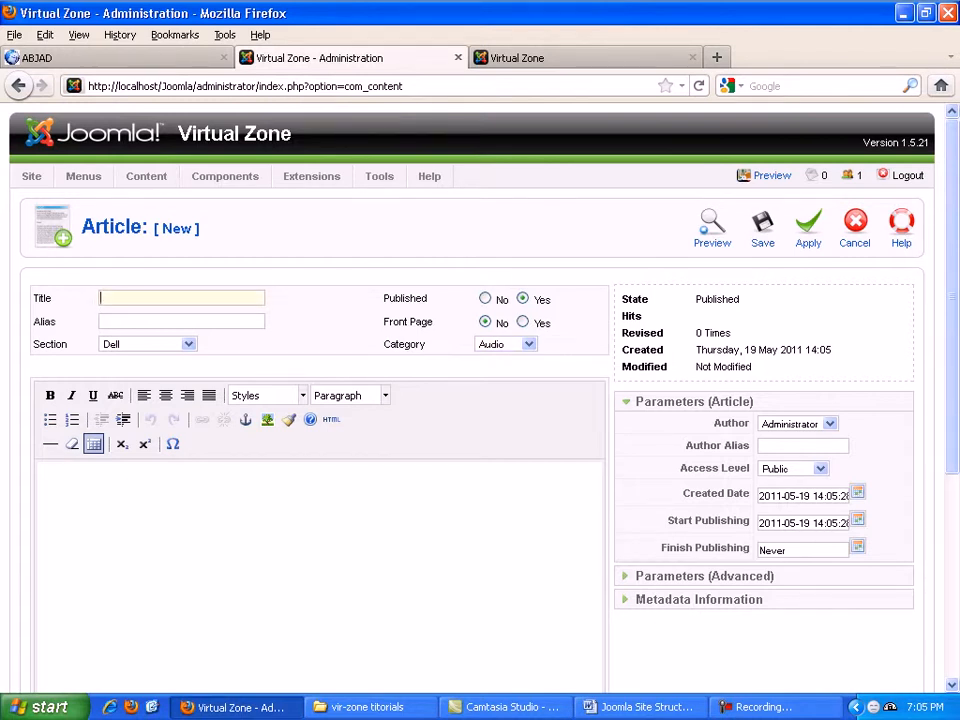
Step: Title the new article "Dell D670 Audio Driver"
text(Dell )
text(D)
text(6)
text(70)
text( Aud)
text(io Driver)
Step: Write "Download" as the article's body text and select the whole word
text(Do)
text(wnlo)
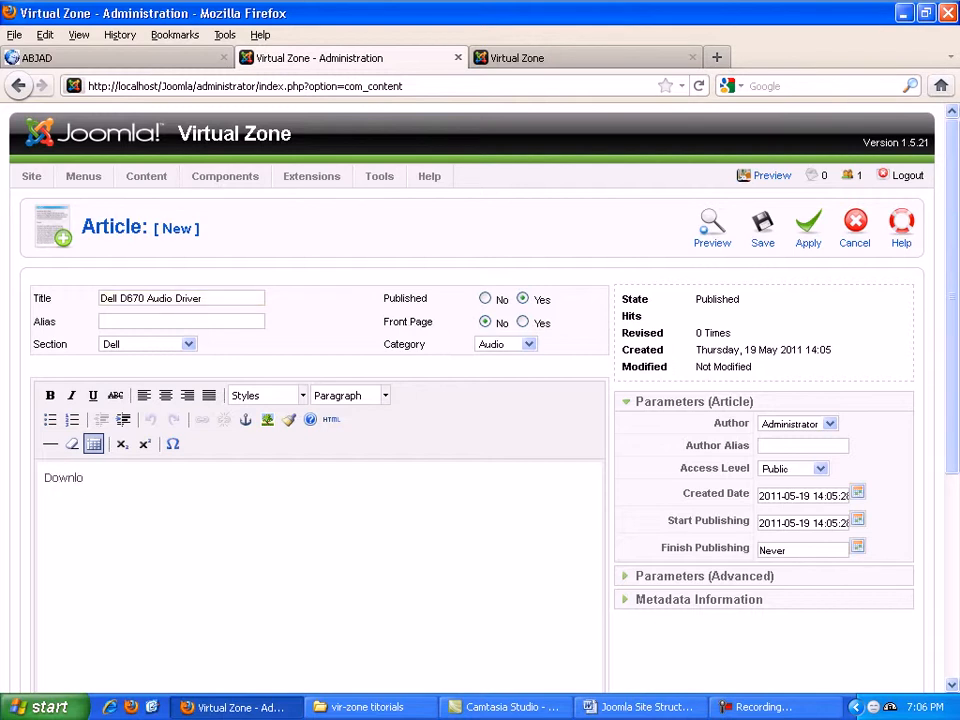
text(ad)
key(shift+Left)
key(shift+Left)
key(shift+Left)
key(shift+Left)
key(shift+Left)
key(shift+Left)
key(shift+Left)
key(shift+Left)
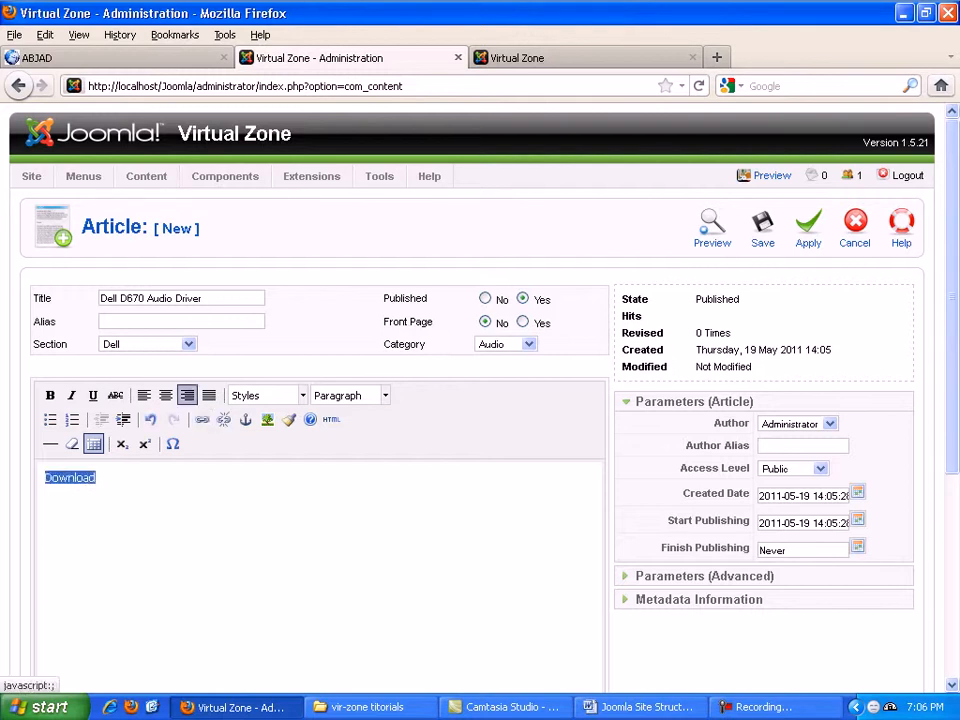
Step: View the link settings for the selected word Download and leave them without inserting a link
click(202, 420)
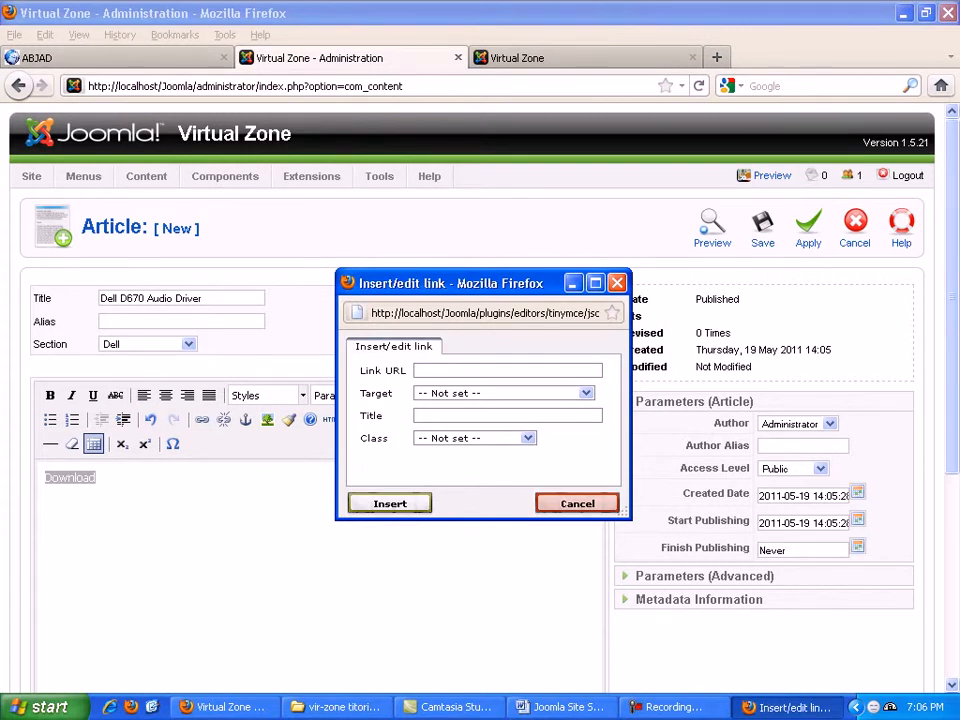
key(Escape)
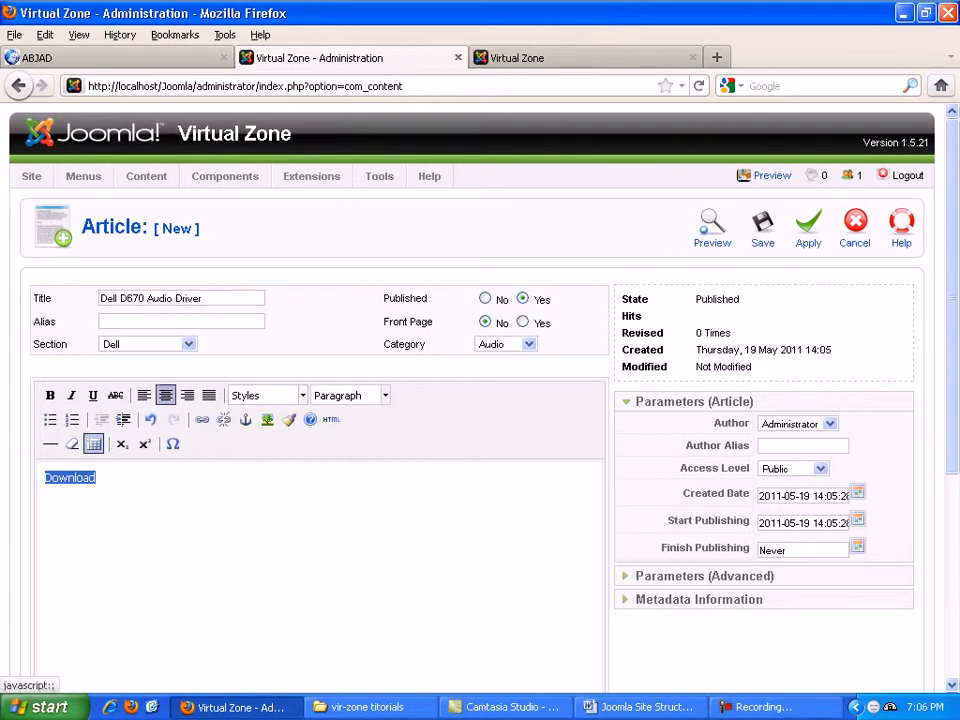
Step: Centre the word Download in the article body and save the article
click(165, 396)
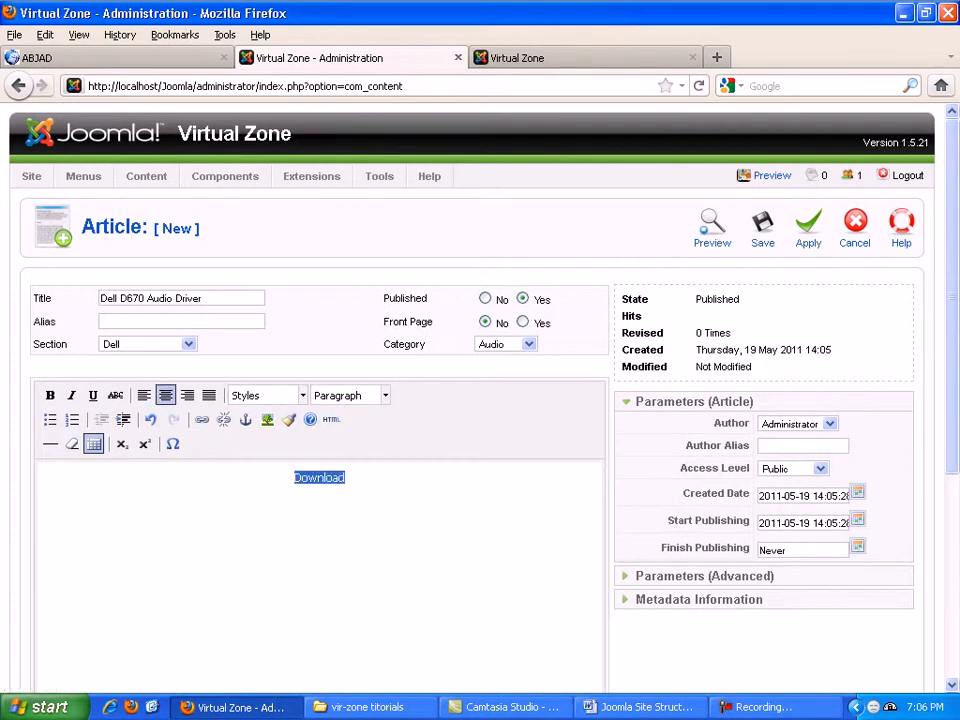
click(346, 478)
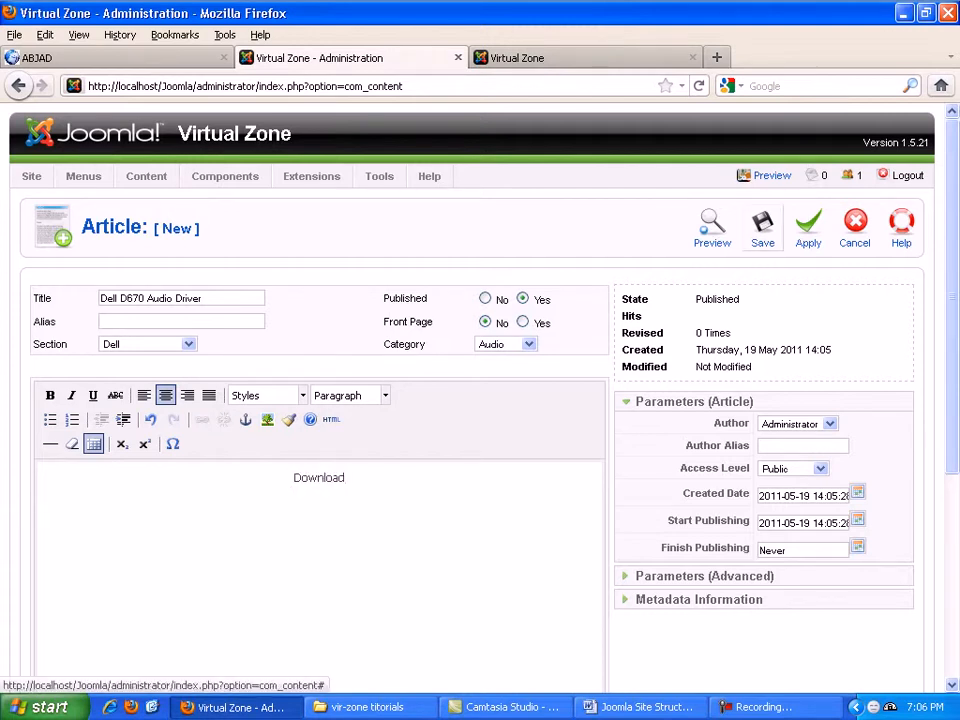
click(763, 228)
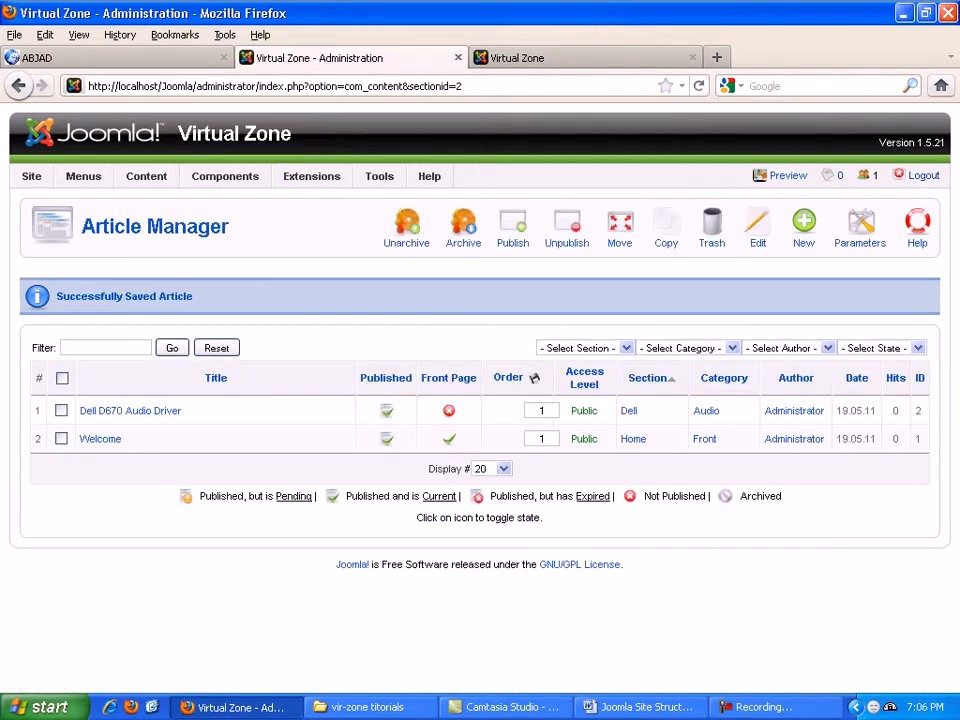
Step: Start a new article assigned to the Dell section and the Video category
click(804, 228)
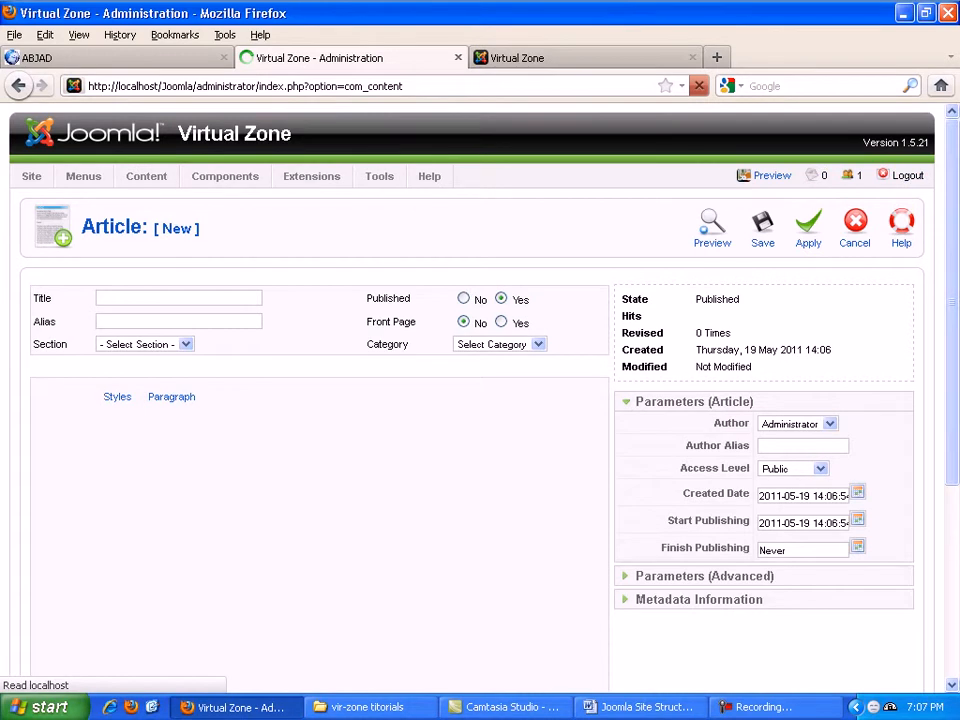
click(145, 344)
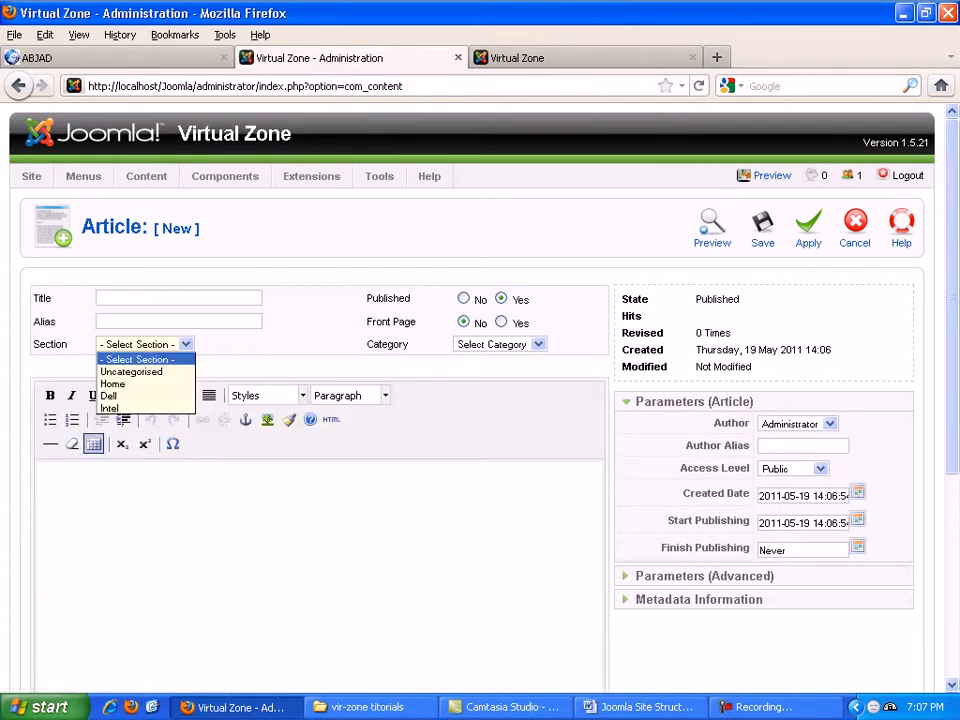
click(112, 395)
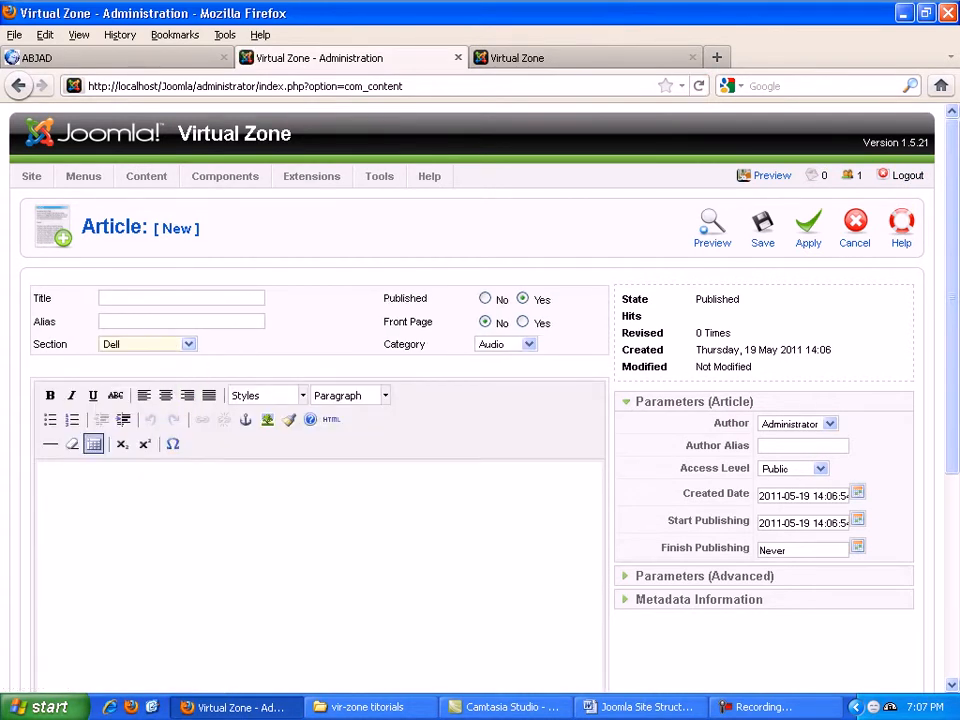
click(522, 344)
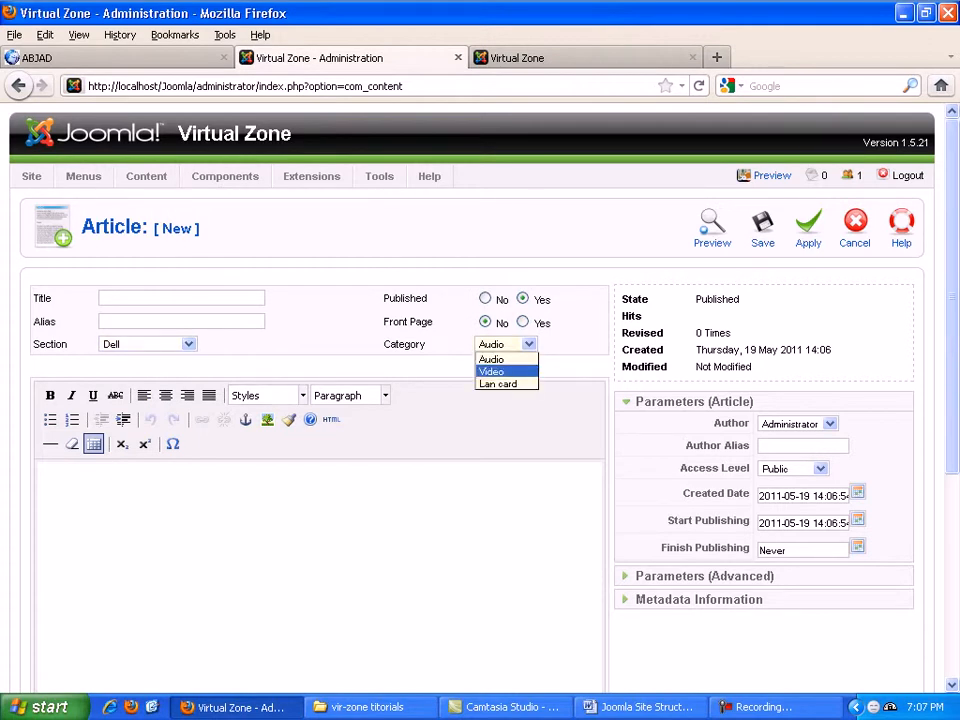
click(493, 372)
Step: Title the article "Dell 670 Video Driver", write "Download" as its body text and save it
click(181, 298)
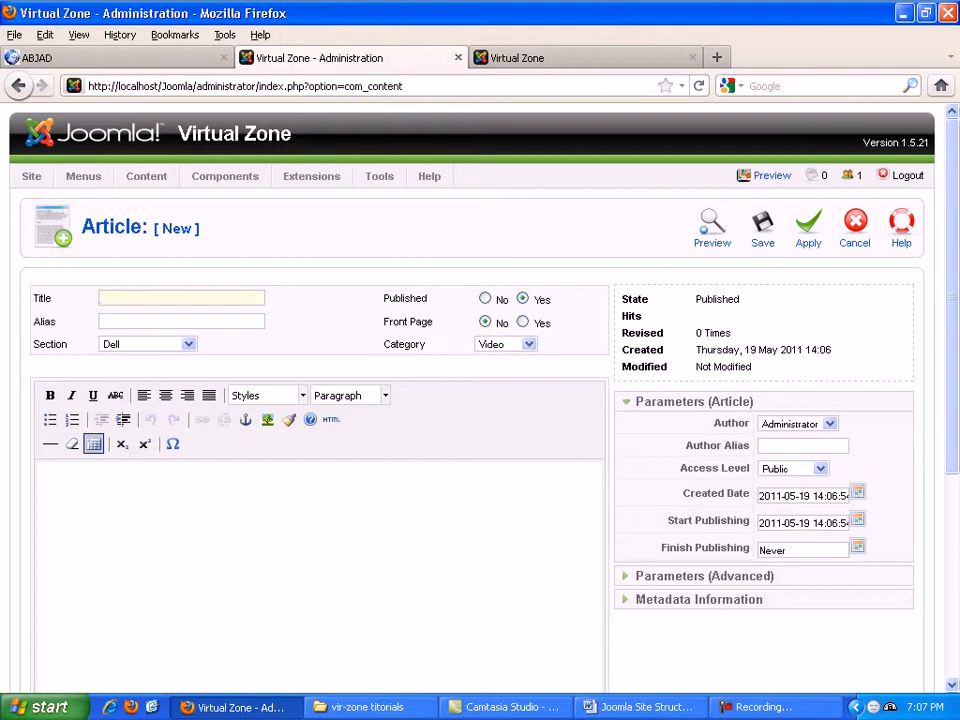
text(Dell 670 Video Driver)
click(46, 478)
text(Download)
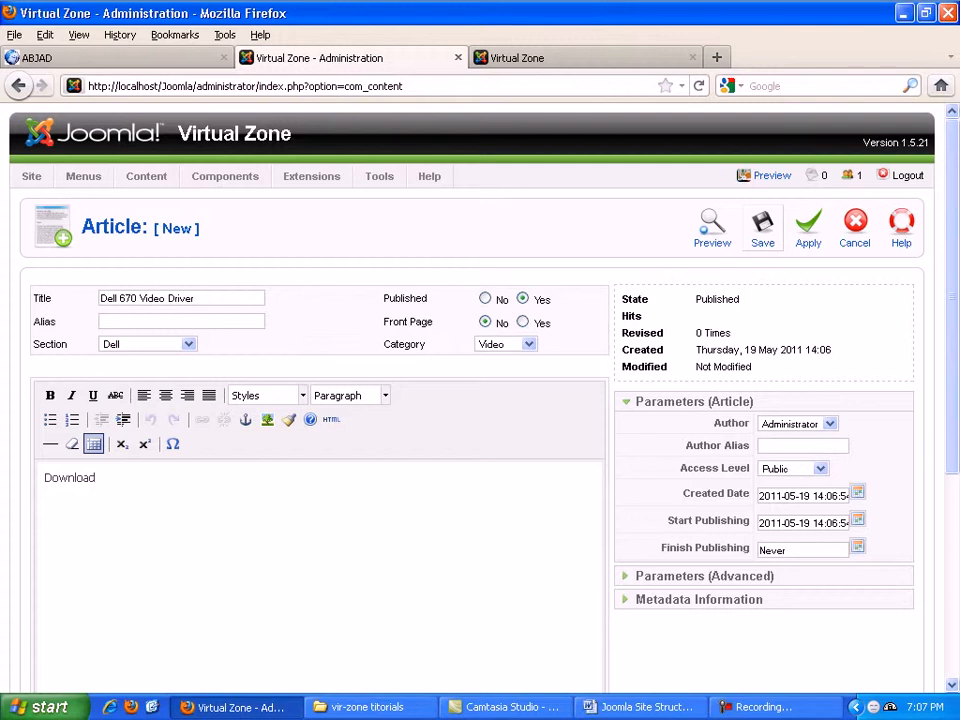
click(763, 228)
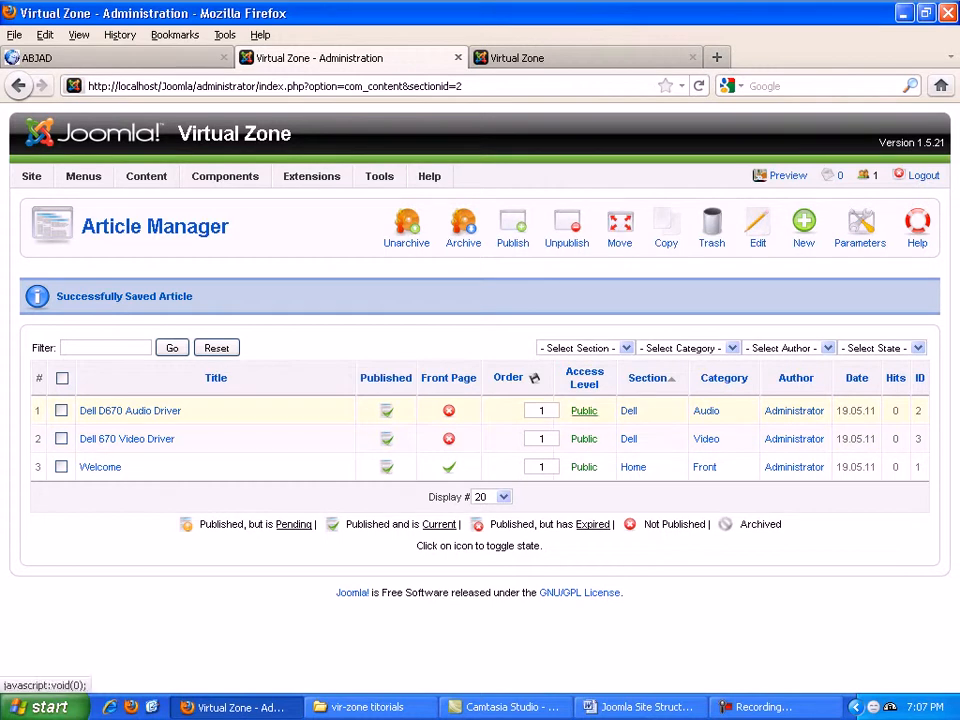
Step: Start another new article in the Dell section with the Lan card category
click(804, 228)
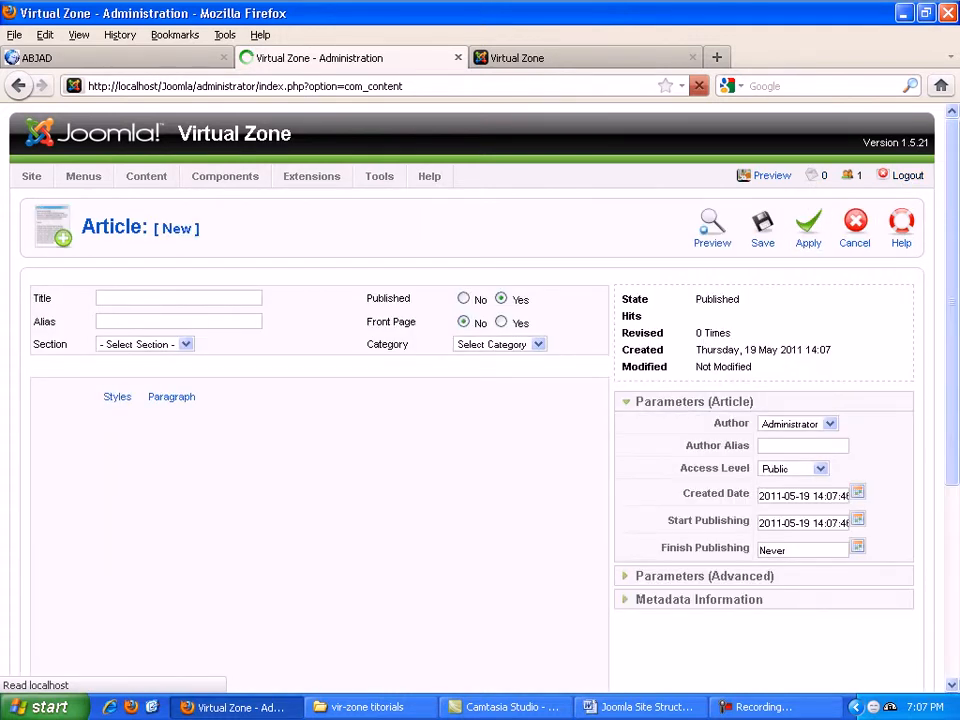
click(186, 344)
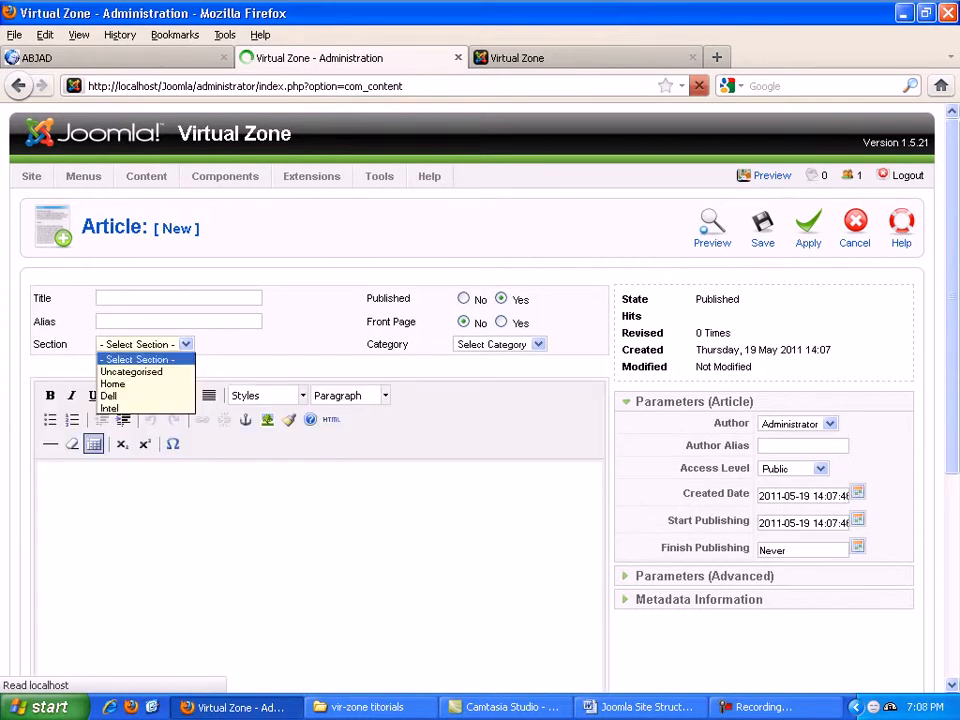
click(108, 395)
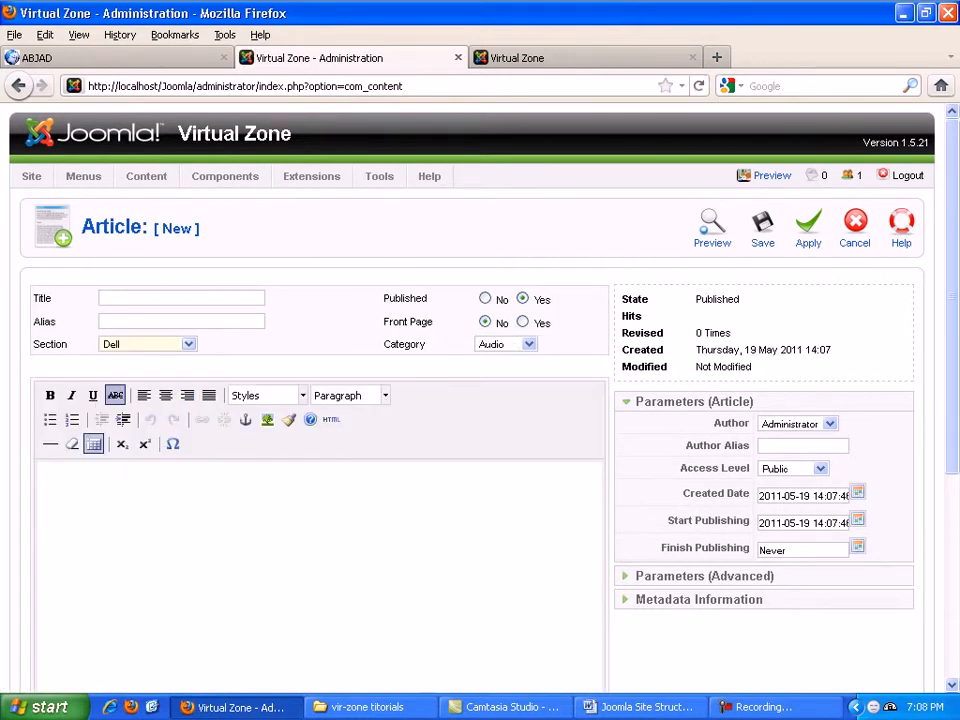
click(505, 344)
click(500, 384)
Step: Title the article "Dell 670 Lan card", enter "Download" as its body text and save it
click(160, 298)
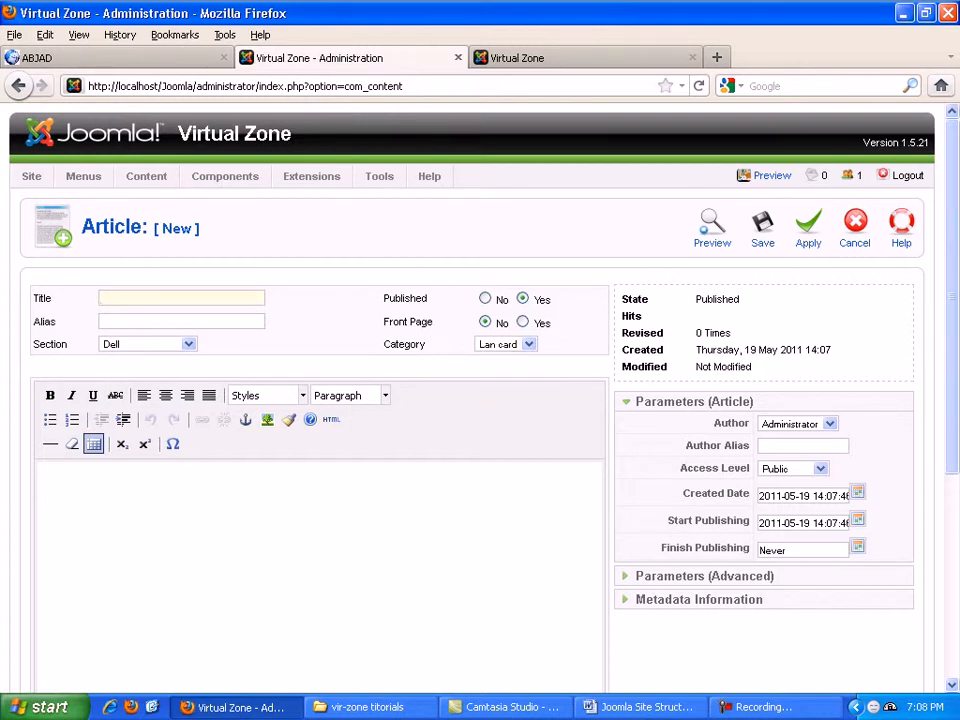
text(Dell 671)
key(BackSpace)
text(0 Lan card)
click(45, 477)
text(Download)
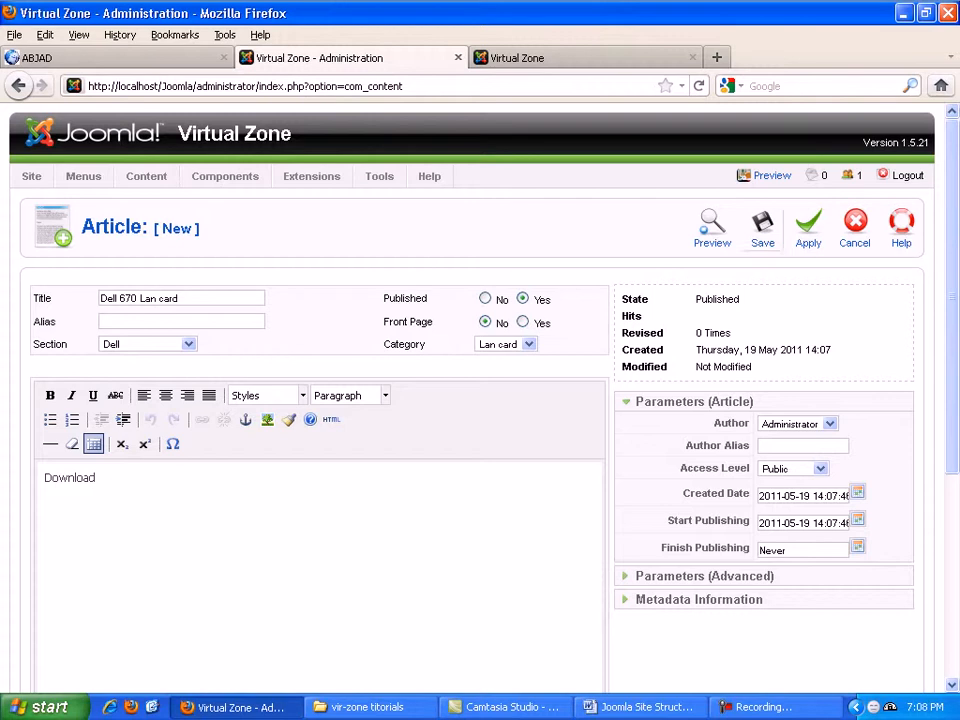
click(762, 228)
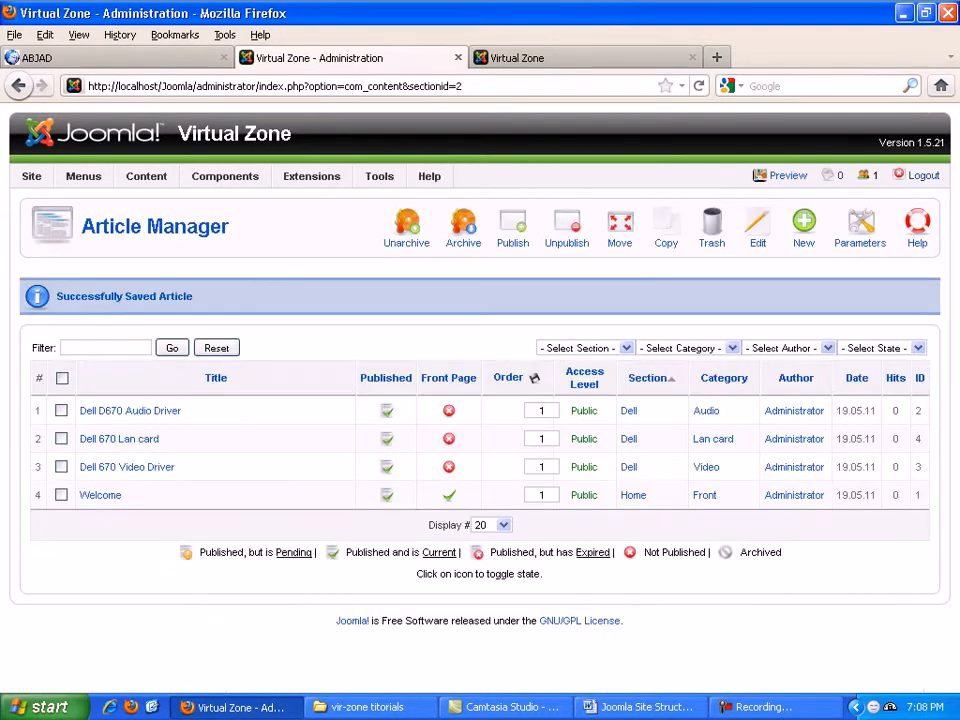
Step: Open the list of menu items belonging to the Main Menu
mouse_move(84, 177)
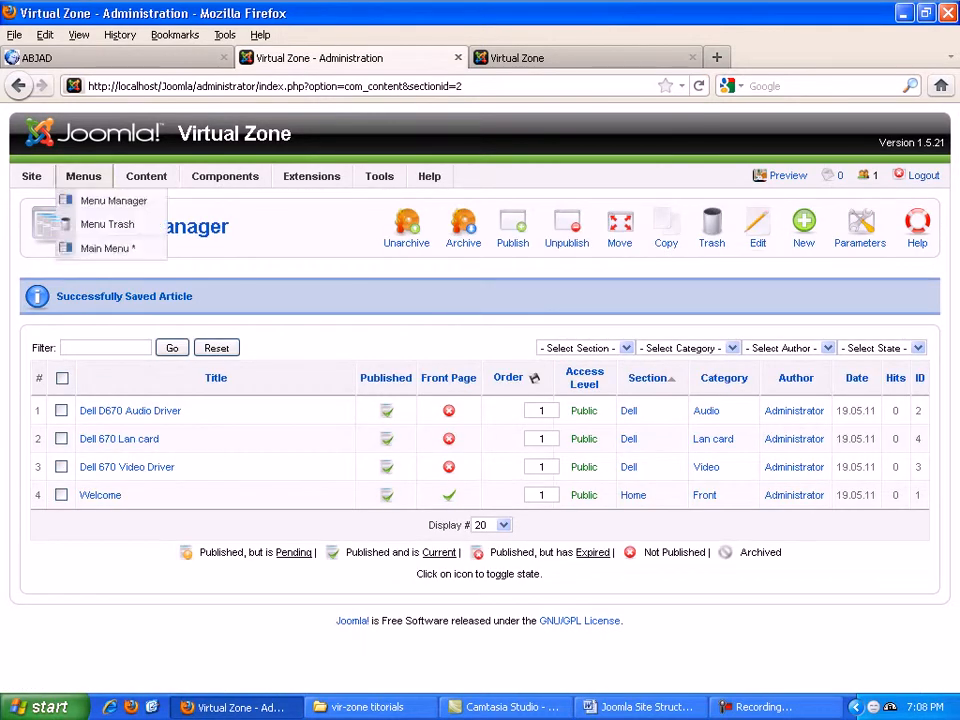
click(107, 248)
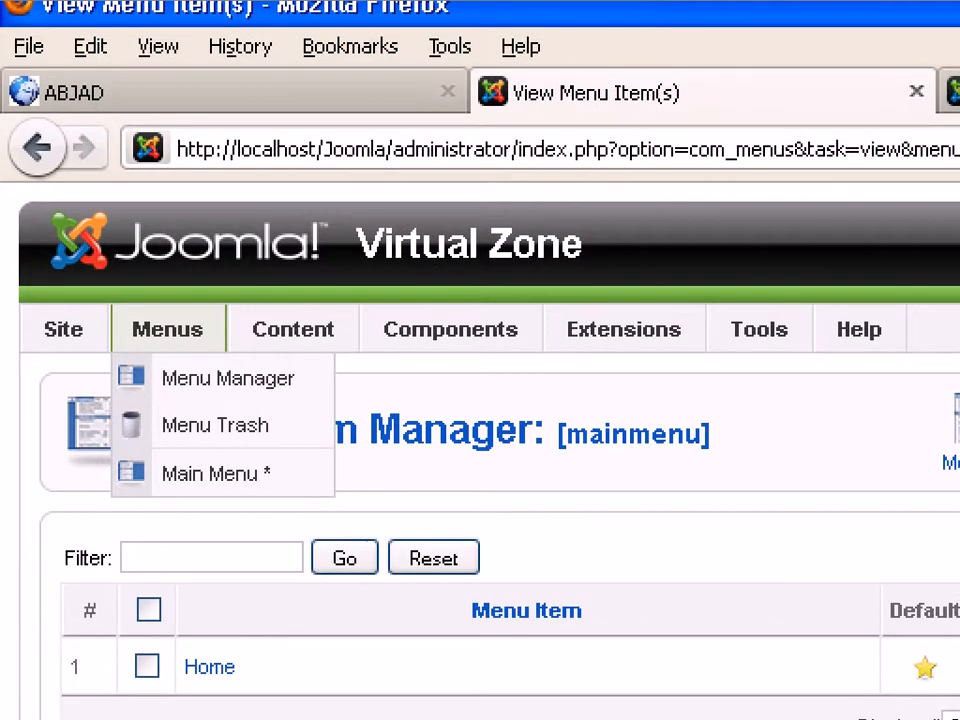
click(163, 368)
mouse_move(204, 291)
mouse_down()
mouse_move(200, 348)
mouse_move(115, 335)
mouse_move(197, 293)
mouse_up()
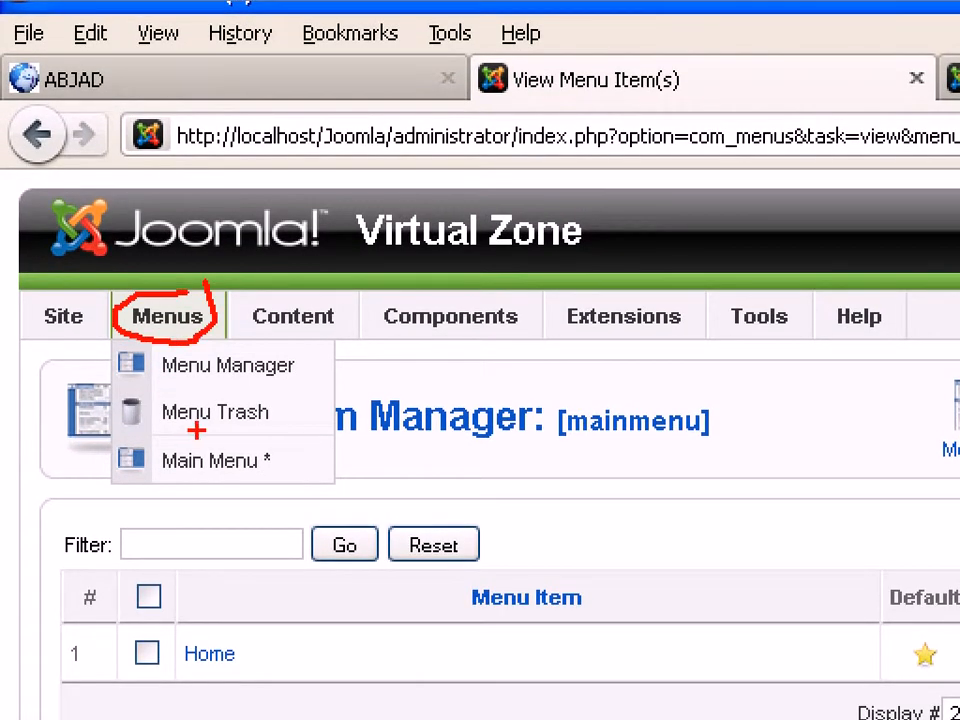
drag(196, 432, 330, 438)
mouse_move(256, 336)
mouse_down()
mouse_move(300, 358)
mouse_move(160, 382)
mouse_move(125, 342)
mouse_up()
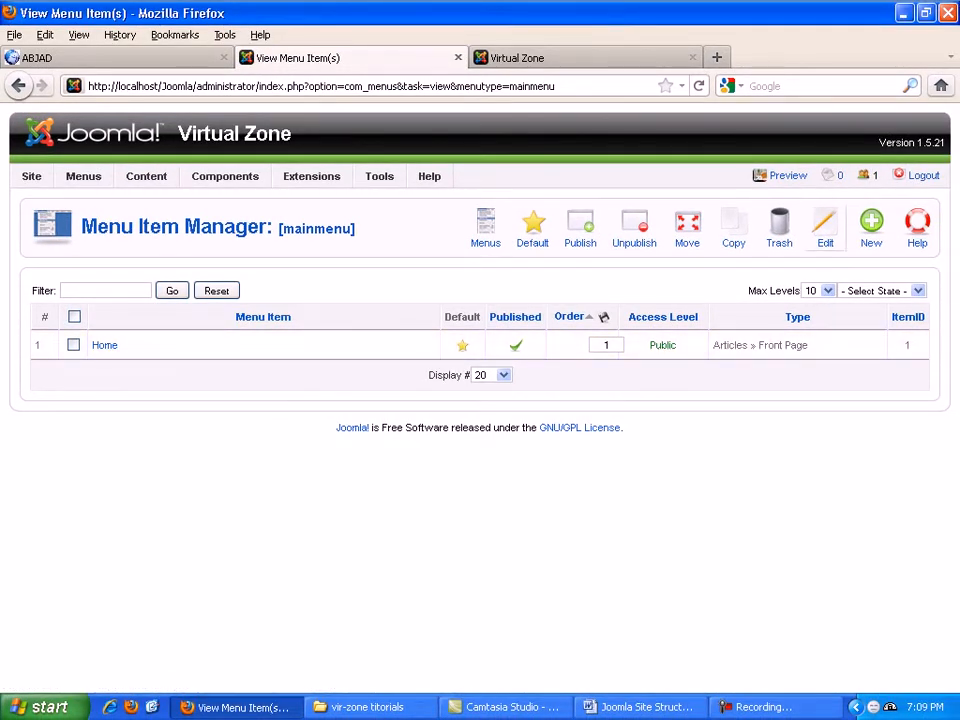
Step: Create a new Main Menu item as an internal article link of the type Category Blog Layout
click(871, 228)
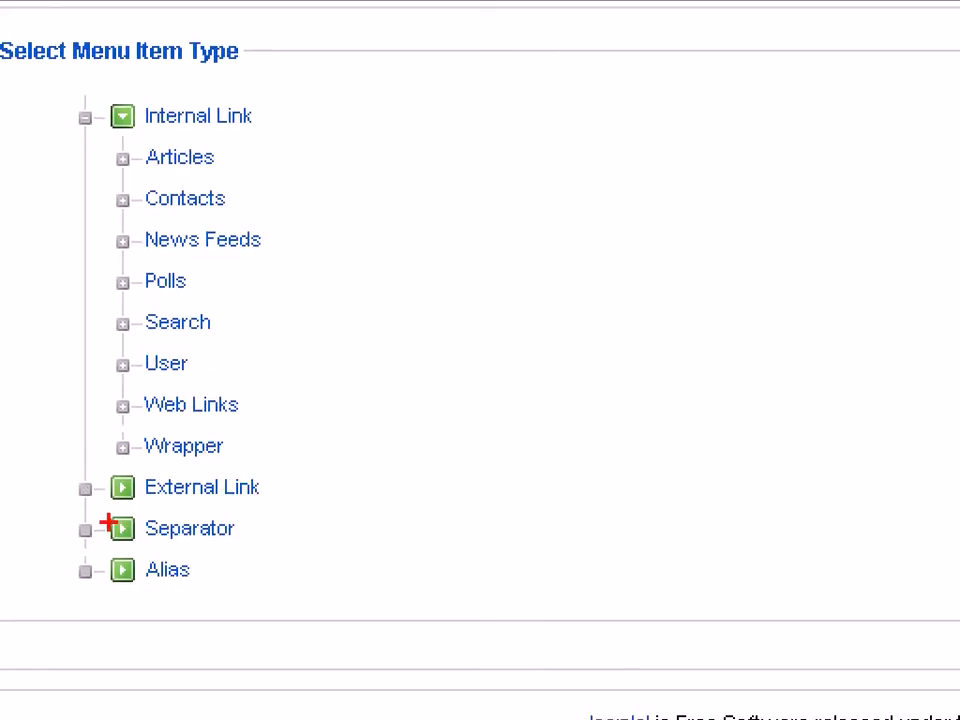
mouse_move(86, 504)
mouse_down()
mouse_move(264, 506)
mouse_move(272, 484)
mouse_move(51, 481)
mouse_move(52, 504)
mouse_move(64, 506)
mouse_up()
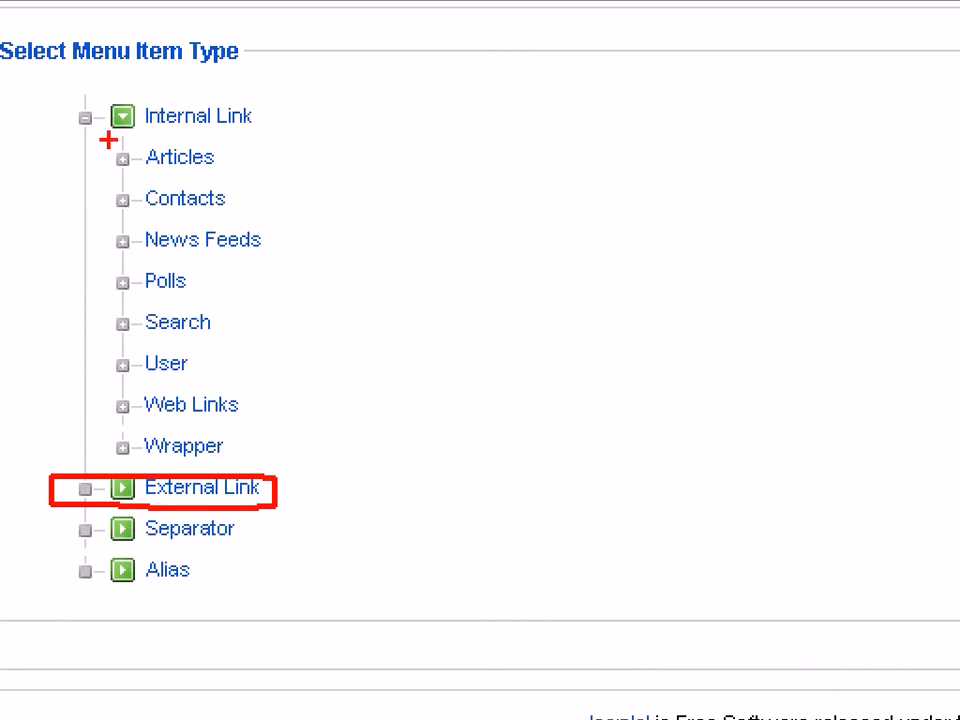
mouse_move(70, 93)
mouse_down()
mouse_move(268, 95)
mouse_move(267, 122)
mouse_move(40, 130)
mouse_move(52, 96)
mouse_move(102, 95)
mouse_up()
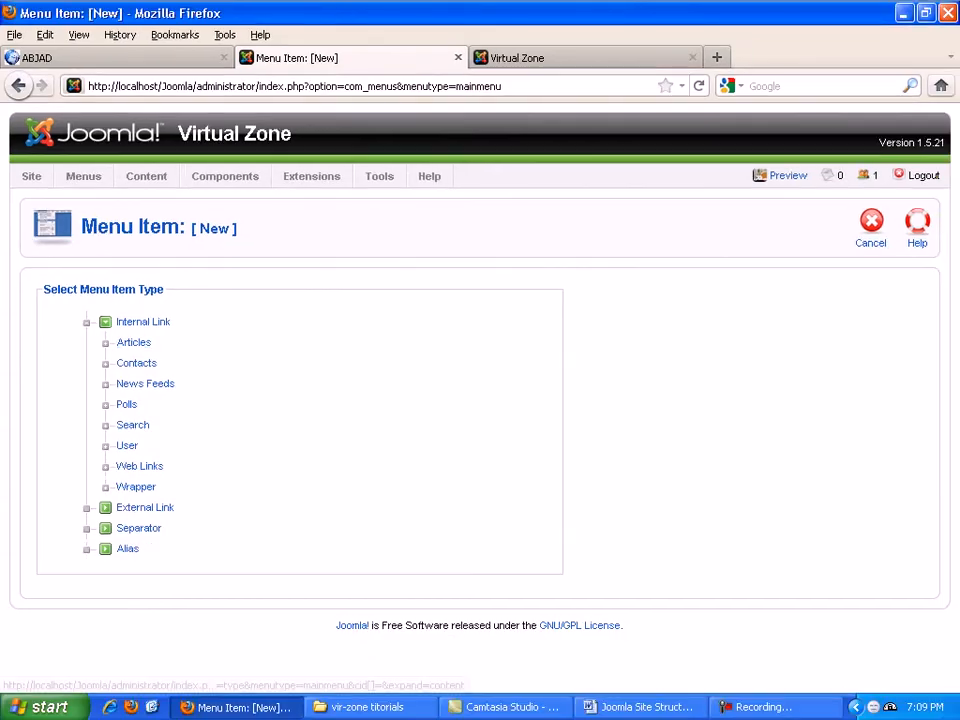
click(133, 342)
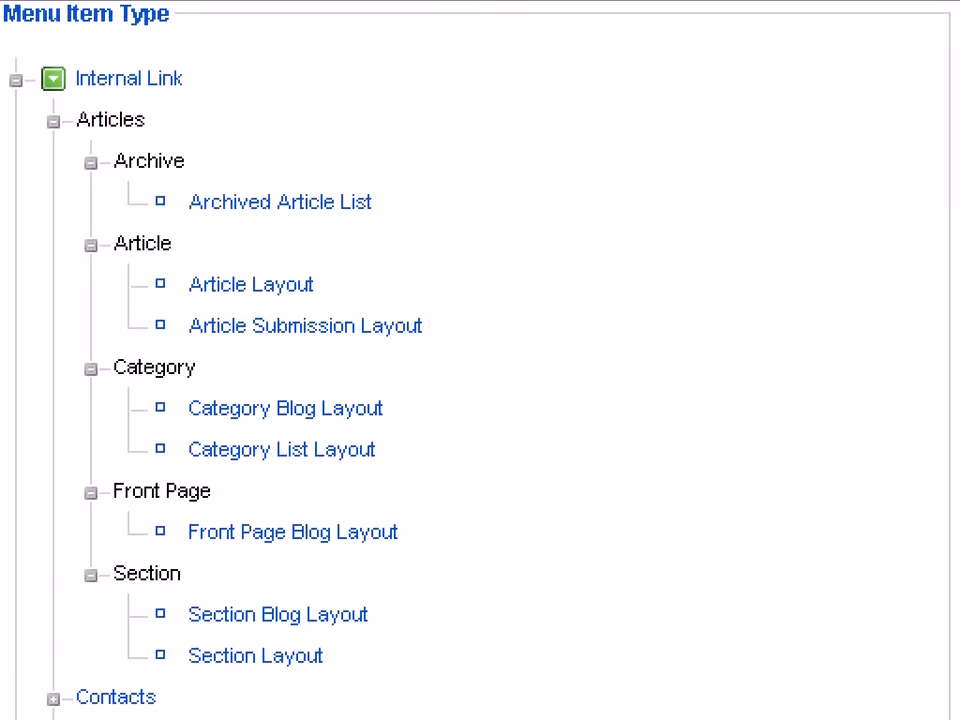
mouse_move(370, 422)
mouse_down()
mouse_move(461, 428)
mouse_move(369, 475)
mouse_move(233, 486)
mouse_move(262, 430)
mouse_move(385, 425)
mouse_up()
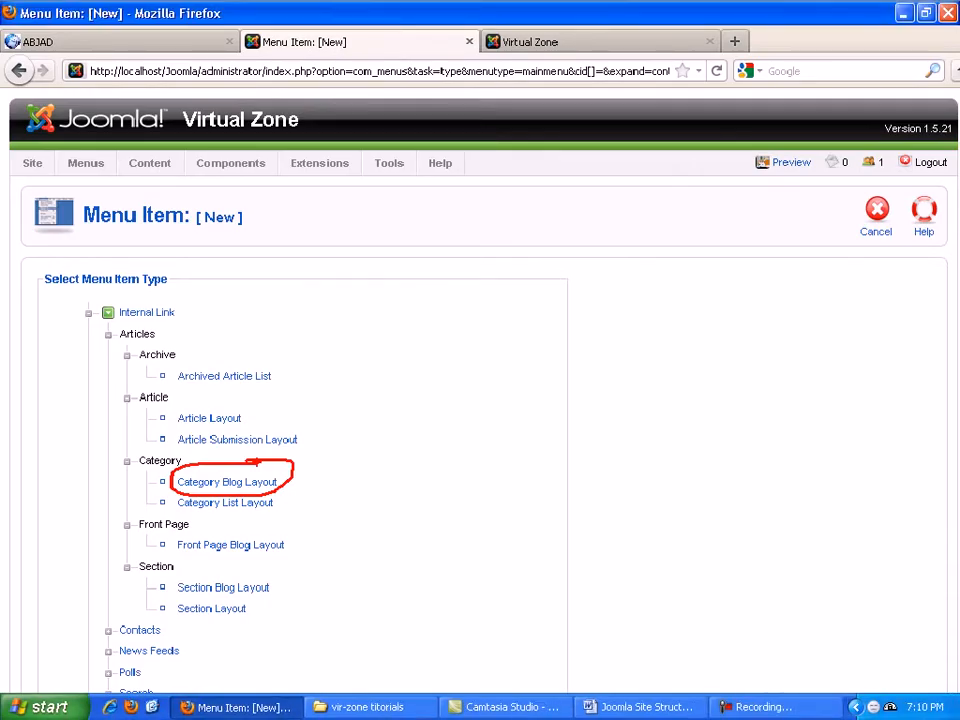
click(232, 482)
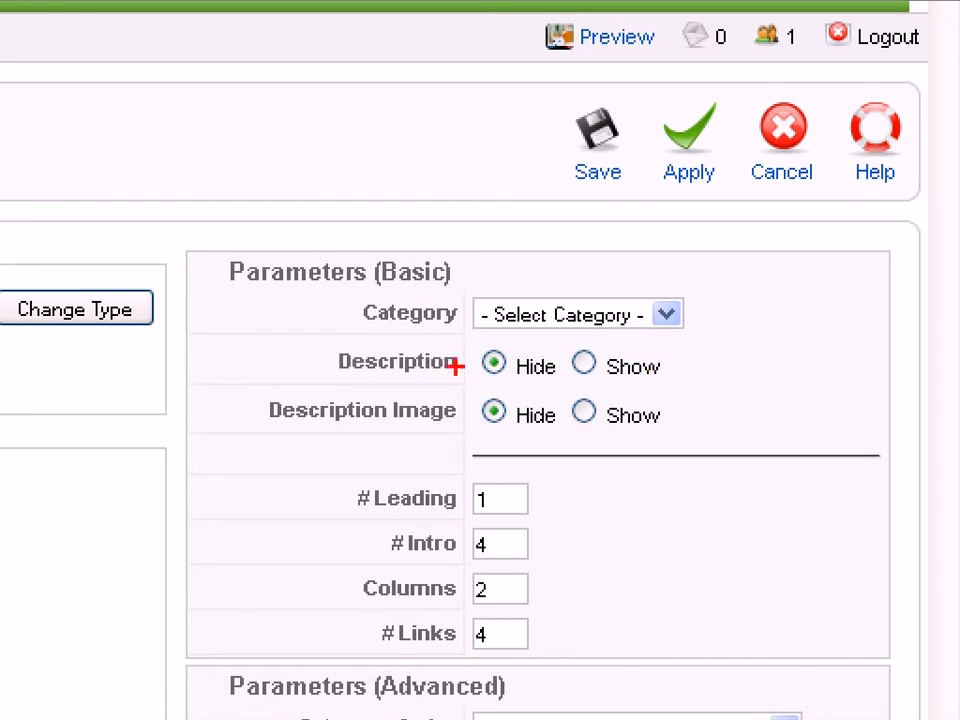
Step: Set the new menu item's category to Dell/Audio in its basic parameters
mouse_move(493, 274)
mouse_down()
mouse_move(639, 274)
mouse_move(722, 311)
mouse_move(340, 337)
mouse_move(362, 294)
mouse_move(499, 284)
mouse_move(498, 292)
mouse_up()
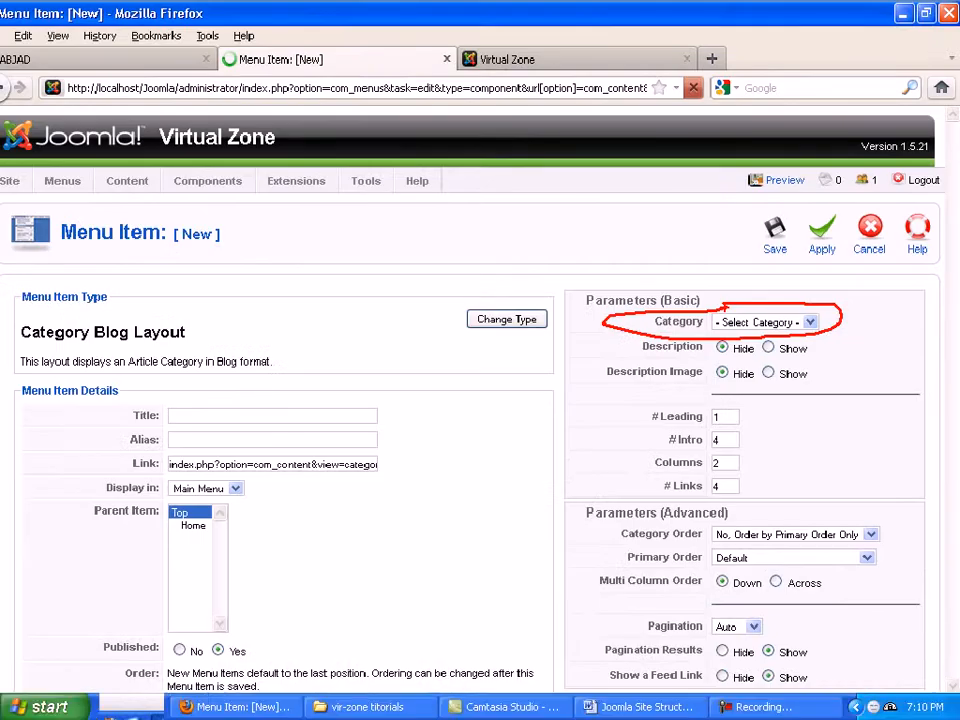
key(Escape)
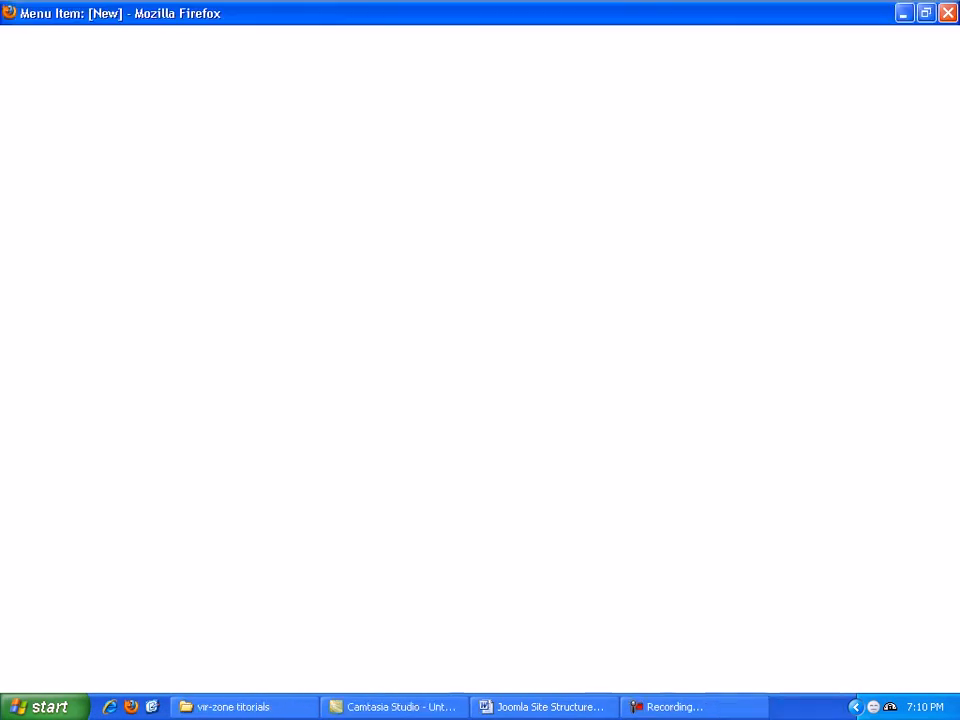
click(803, 315)
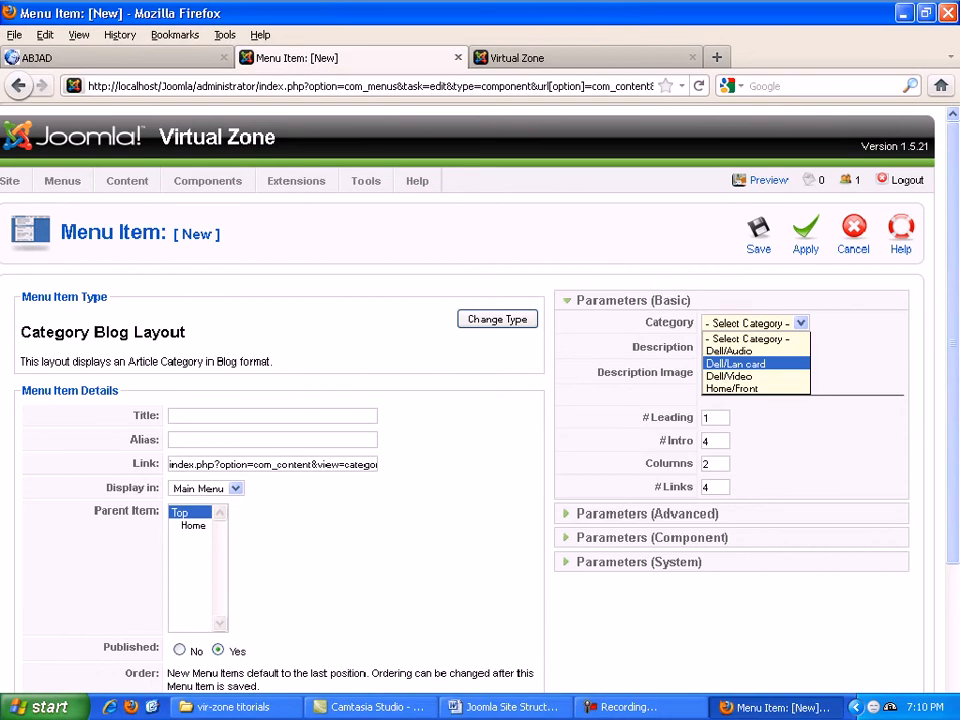
key(Escape)
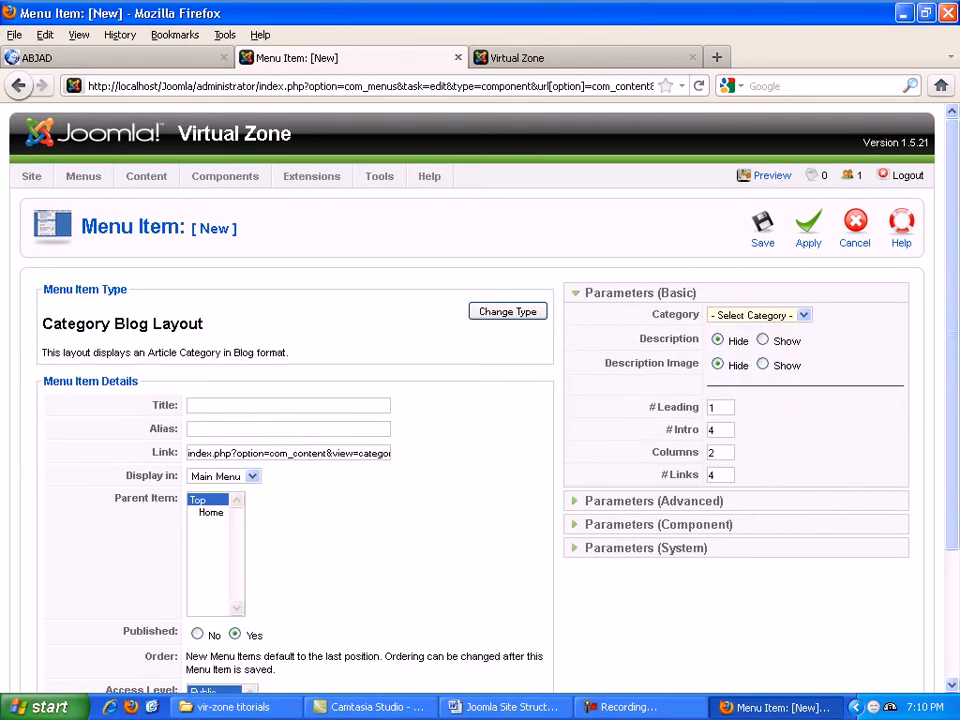
click(803, 315)
click(762, 342)
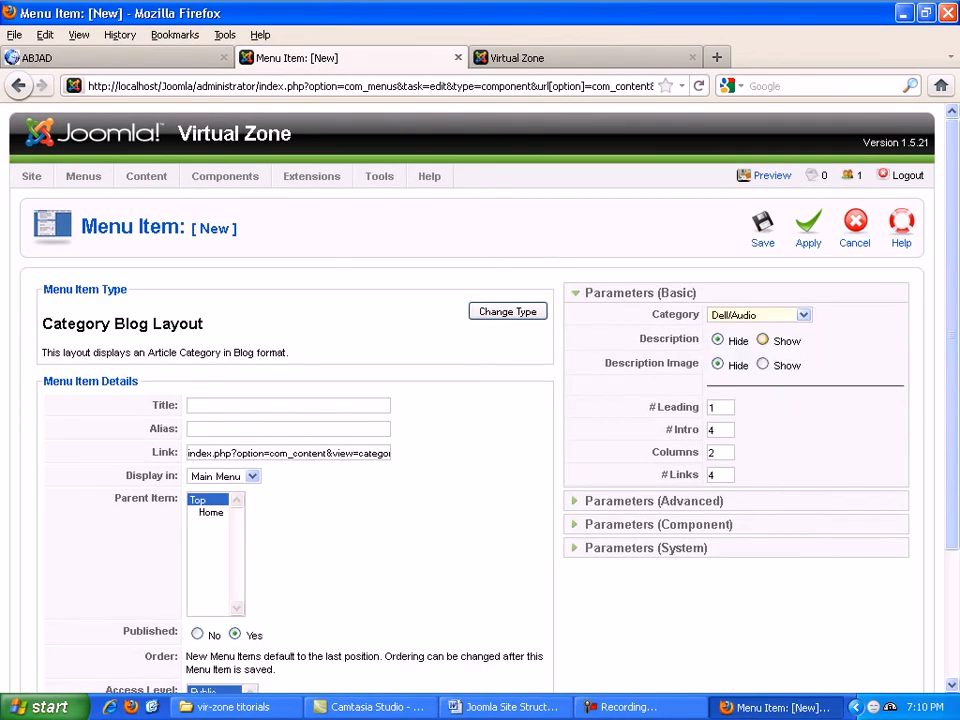
Step: Title the menu item "Dell Audio" and save it
click(288, 405)
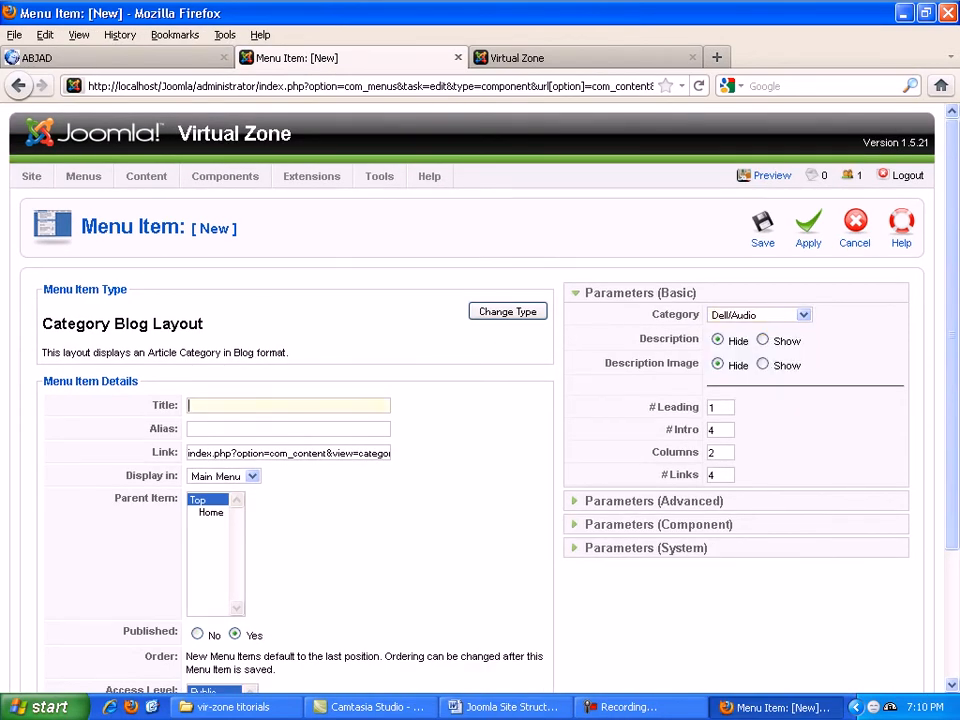
text(Dell Audio)
click(763, 229)
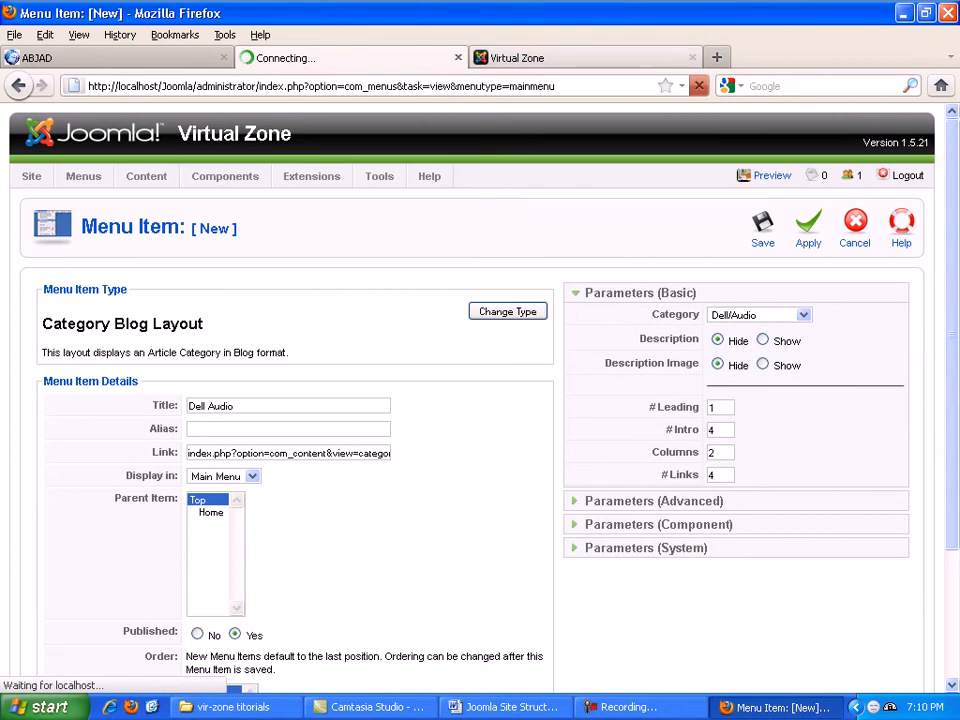
Step: Switch to the public Virtual Zone site and reload its home page to check the Main Menu
key(ctrl+Tab)
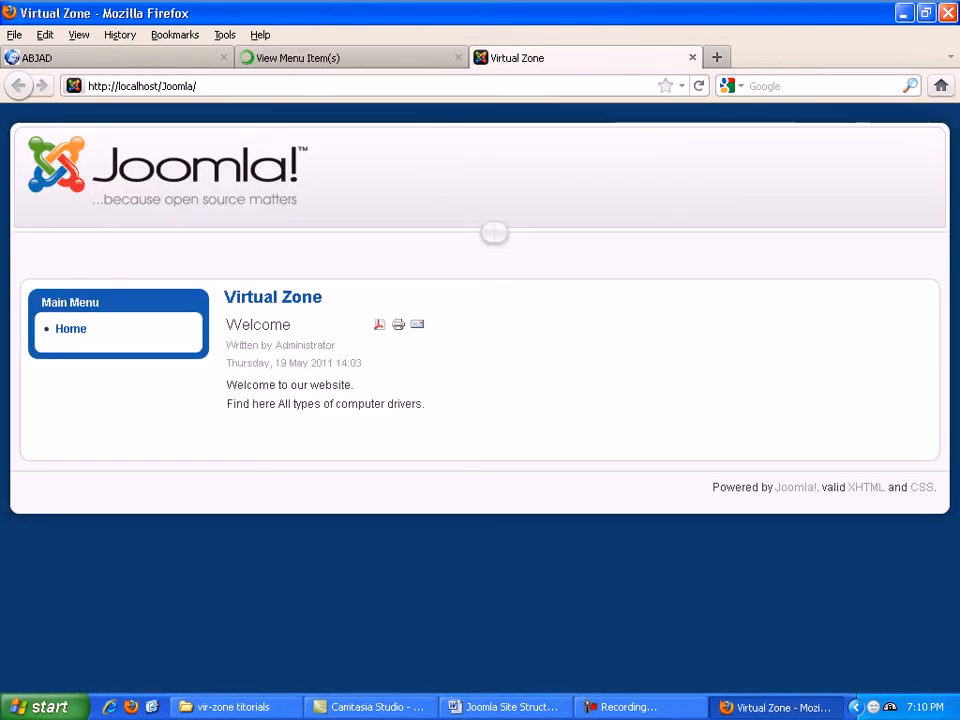
click(240, 86)
key(Return)
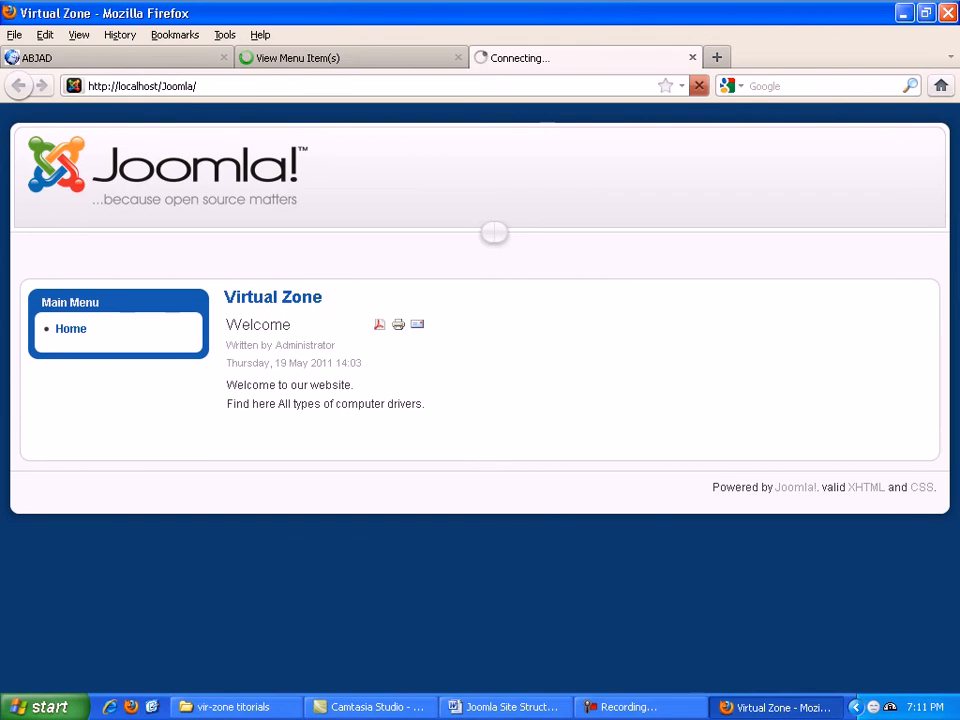